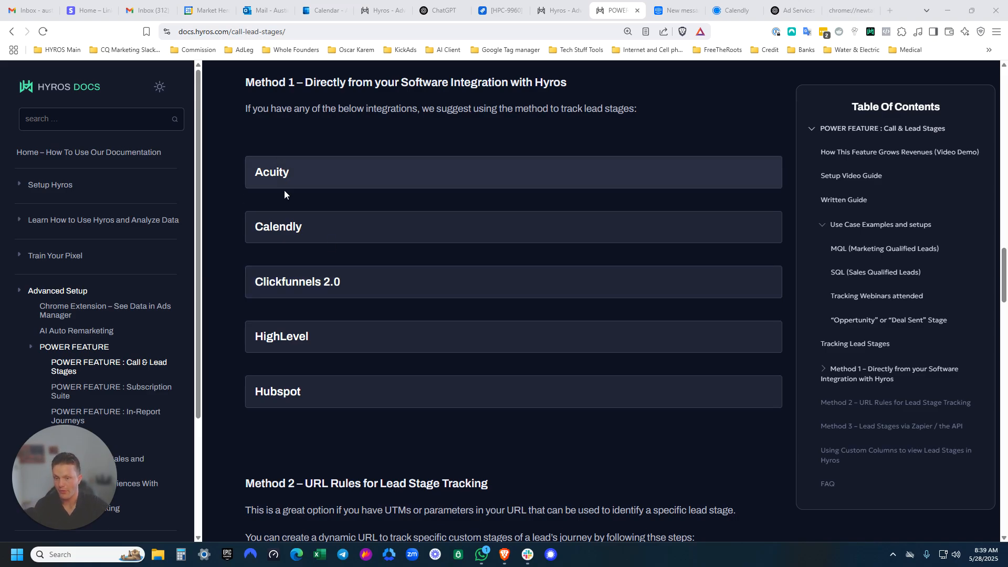
Step: Review the Method 1 integration list for tracking lead stages, checking the Acuity and Calendly instructions and collapsing each one
scroll(285, 194, up, 2)
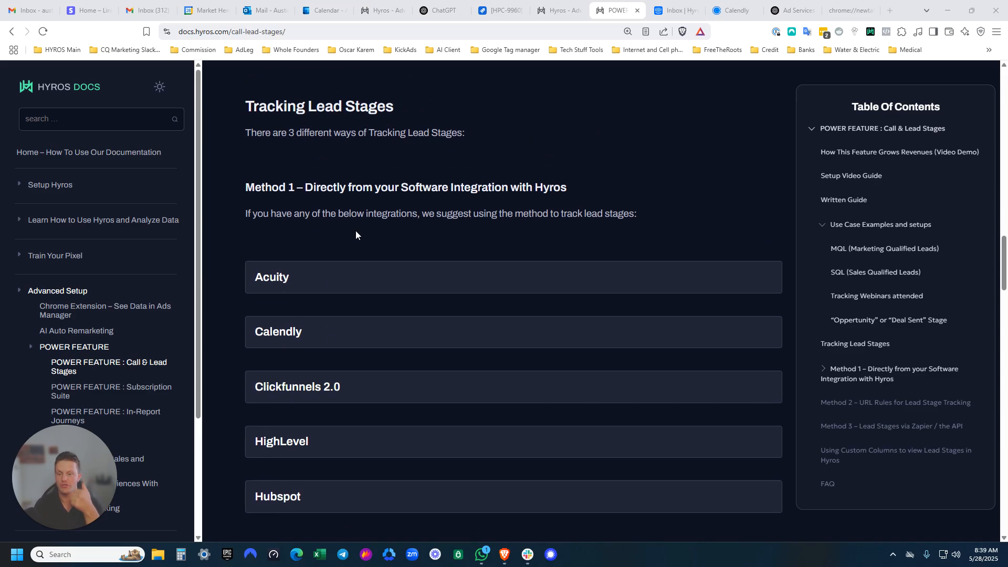
scroll(287, 191, down, 2)
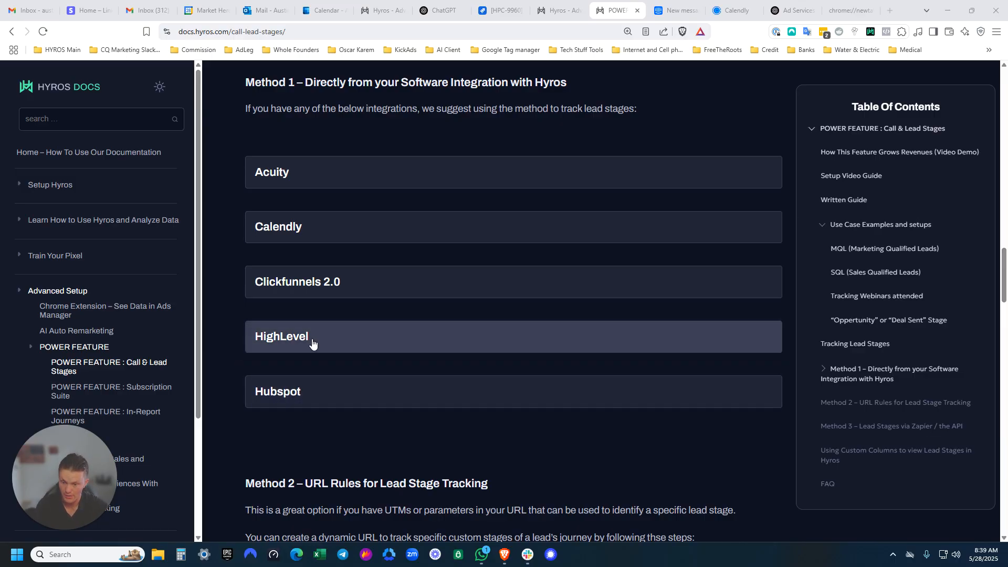
click(295, 173)
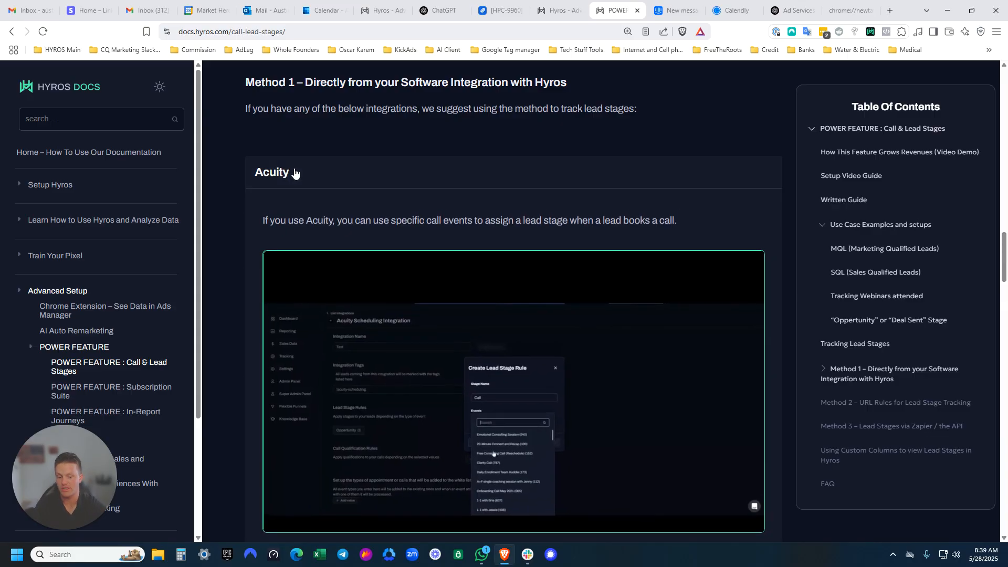
mouse_move(348, 359)
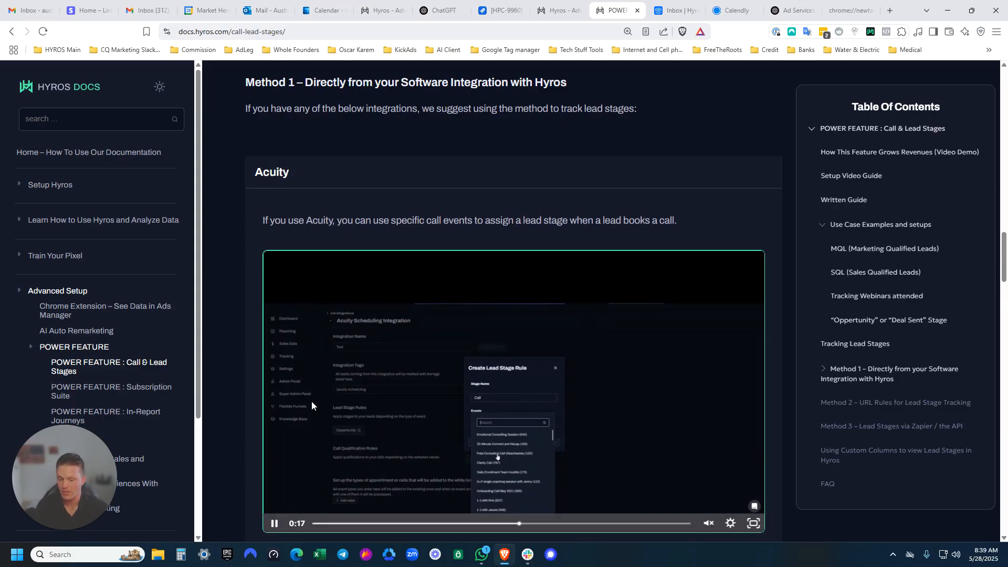
click(324, 173)
click(336, 227)
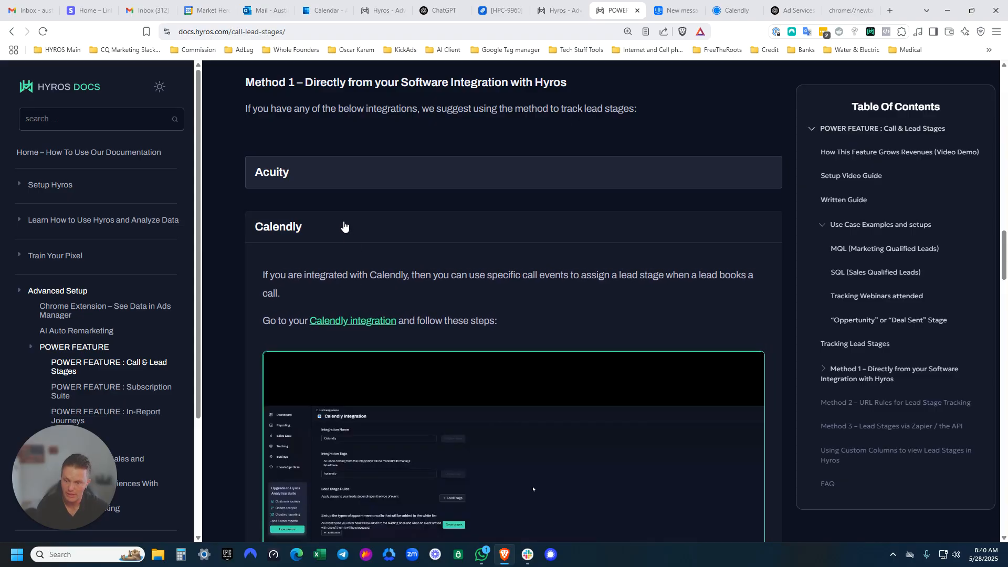
click(337, 232)
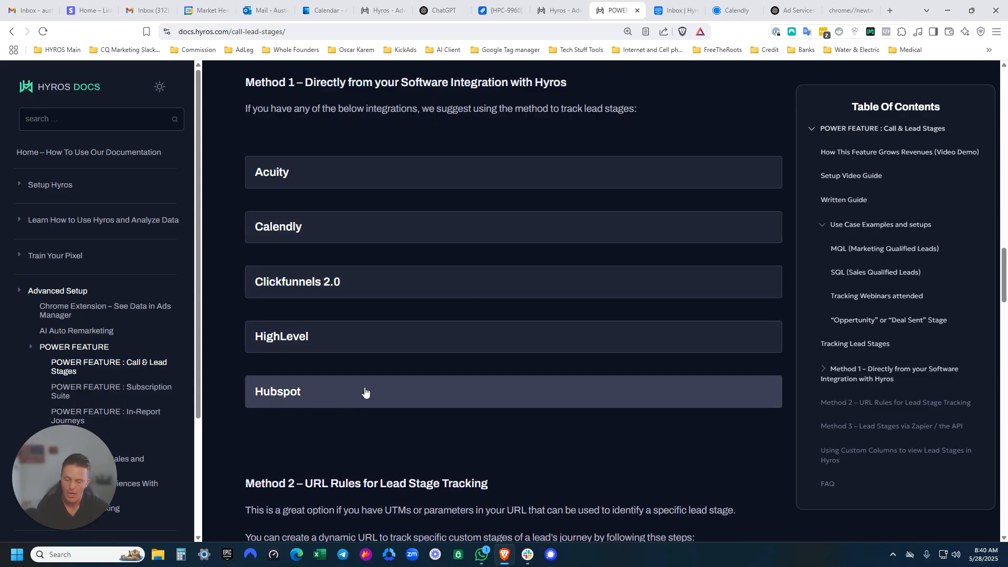
Step: Expand the HighLevel instructions under Method 1 and read how statuses are sent to Hyros
click(355, 349)
scroll(357, 436, down, 2)
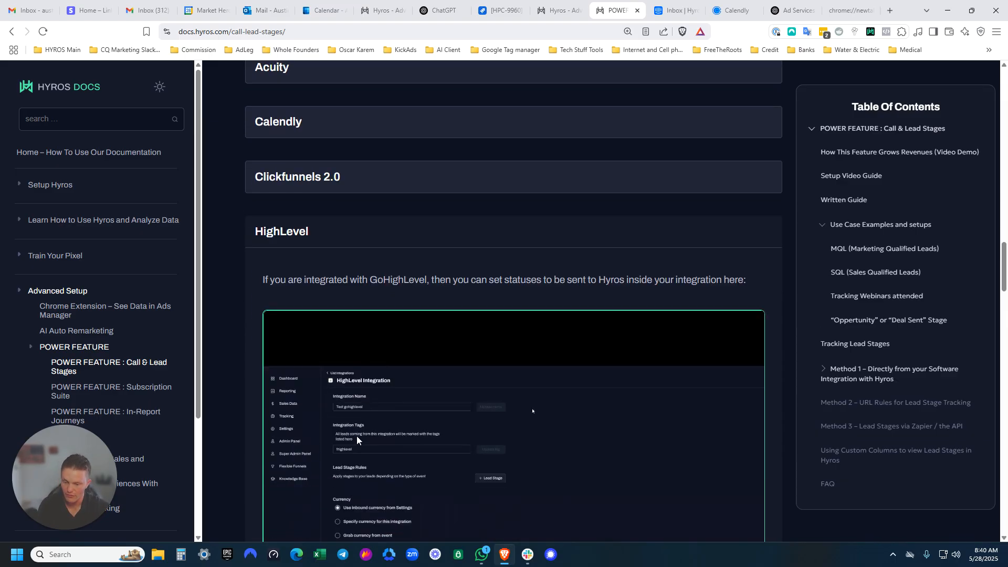
scroll(357, 439, down, 3)
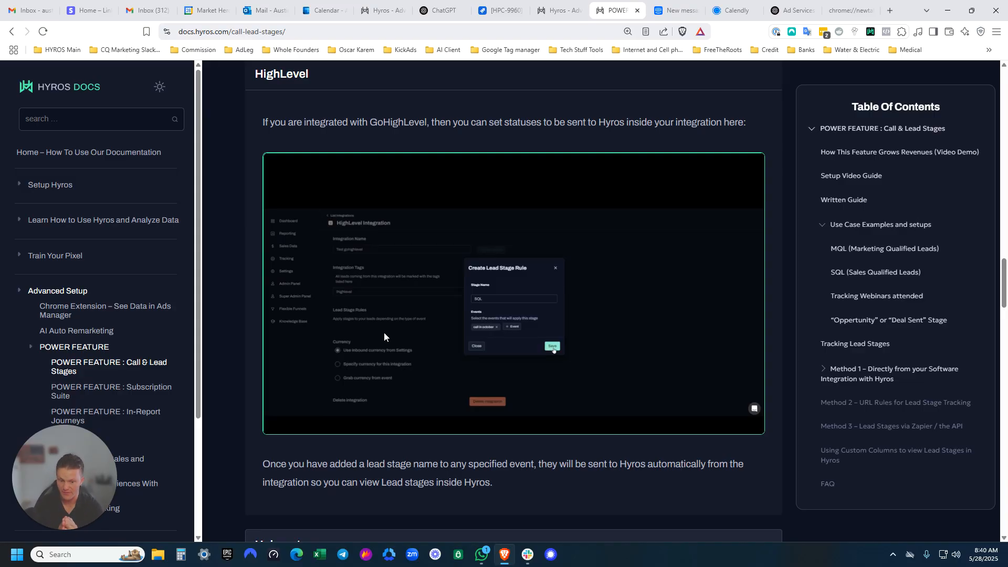
Step: Watch the HighLevel lead stage rule video in full screen, pause it at the SQL stage example, and exit full screen
mouse_move(417, 328)
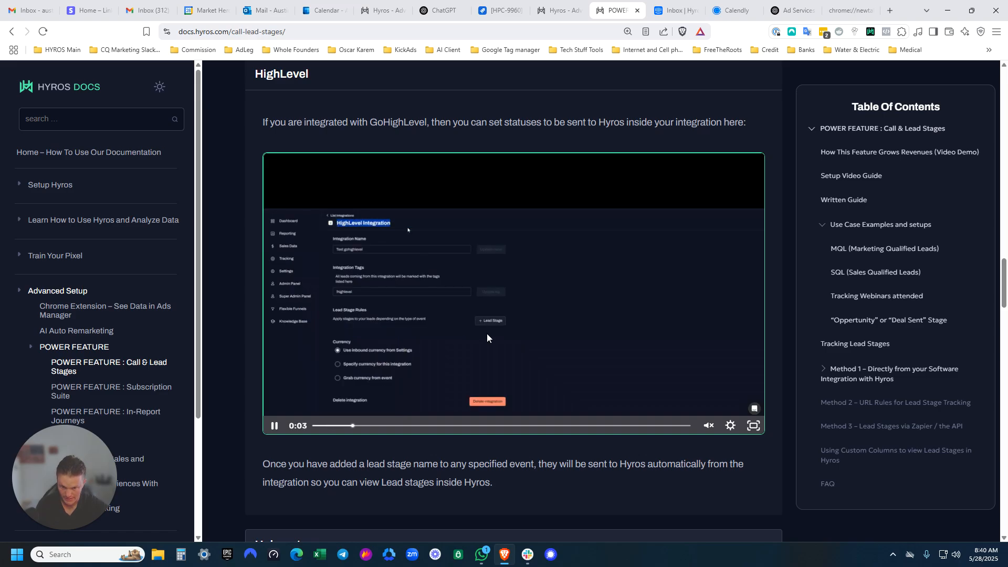
click(754, 426)
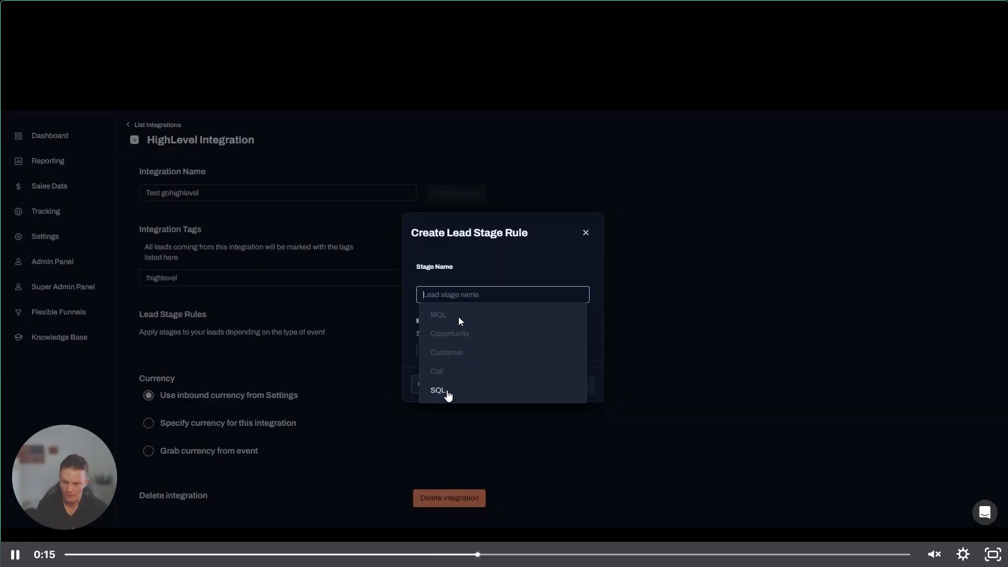
click(444, 391)
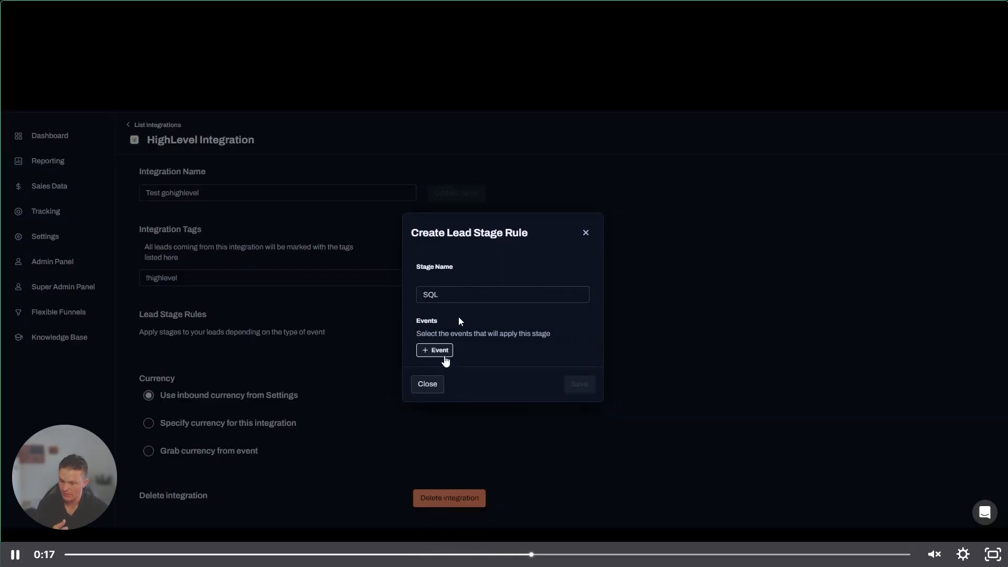
click(440, 350)
click(462, 374)
click(487, 319)
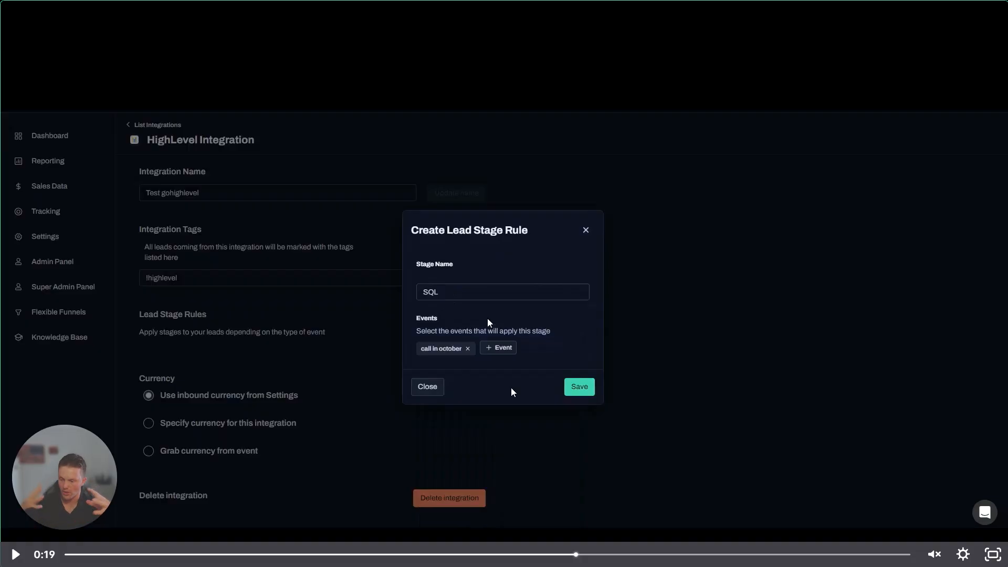
key(Escape)
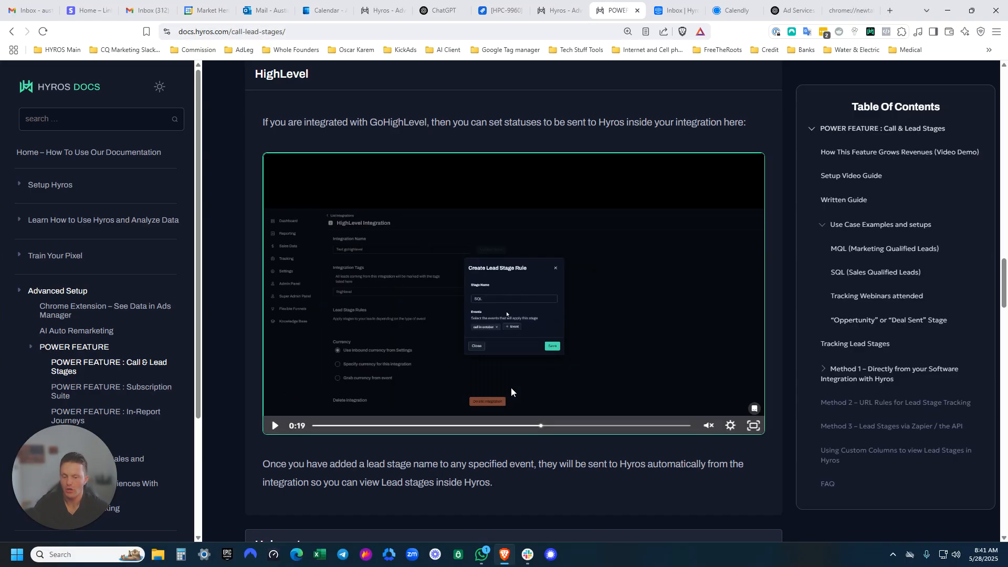
Step: Read the Method 2 – URL Rules for Lead Stage Tracking instructions
scroll(411, 278, down, 3)
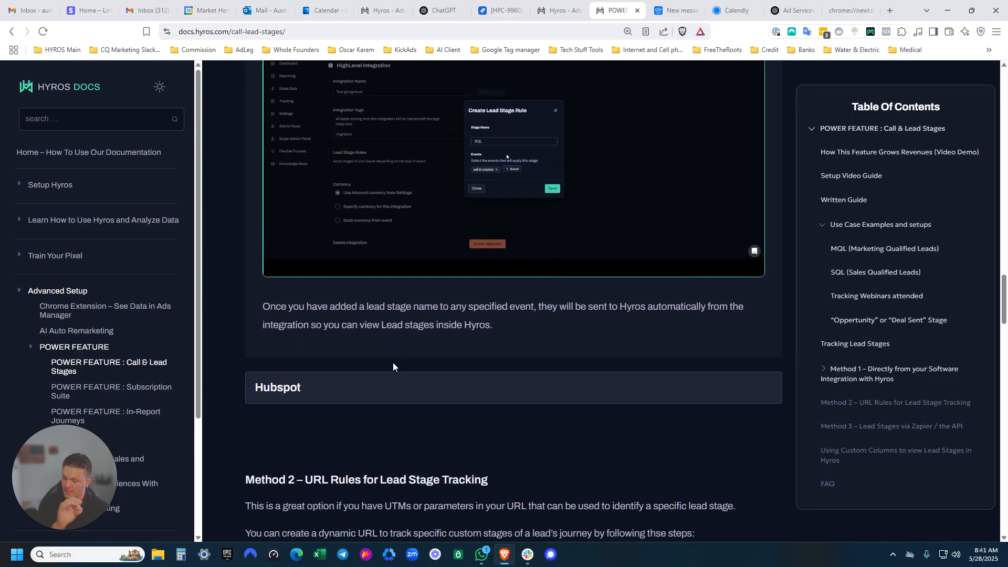
scroll(388, 381, down, 3)
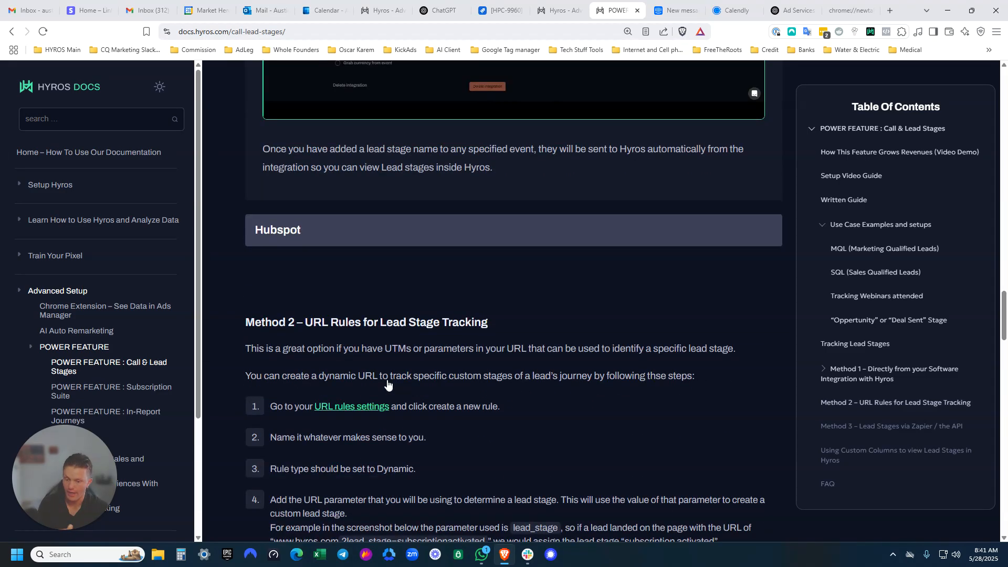
scroll(385, 372, down, 2)
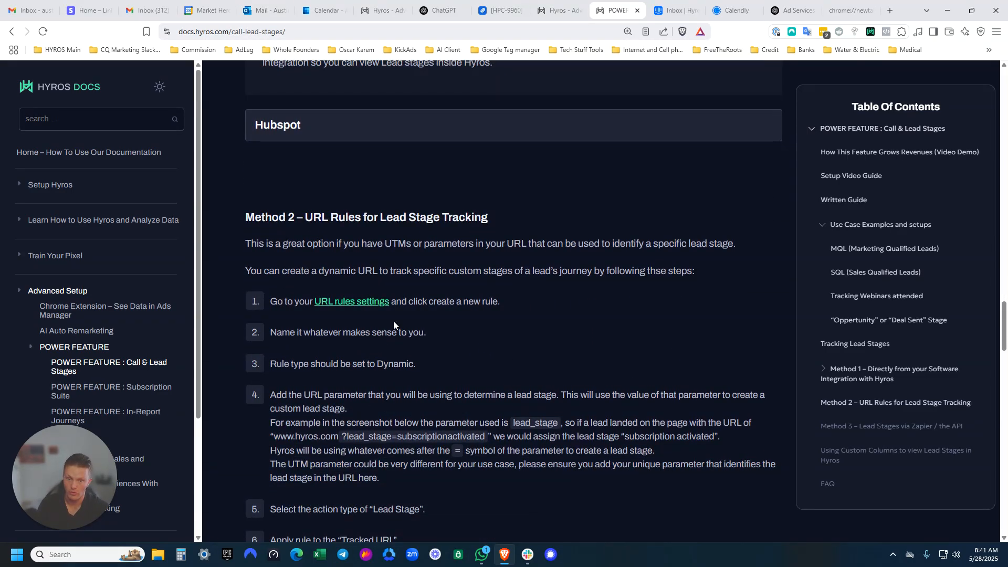
Step: Switch to the Hyros app and open the URL Rules in its tracking settings
click(559, 10)
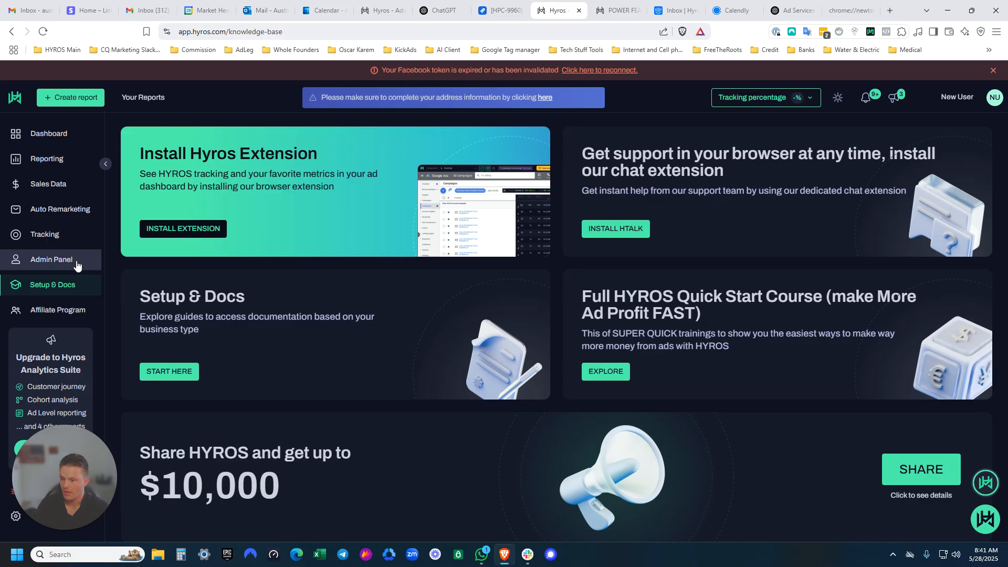
click(67, 239)
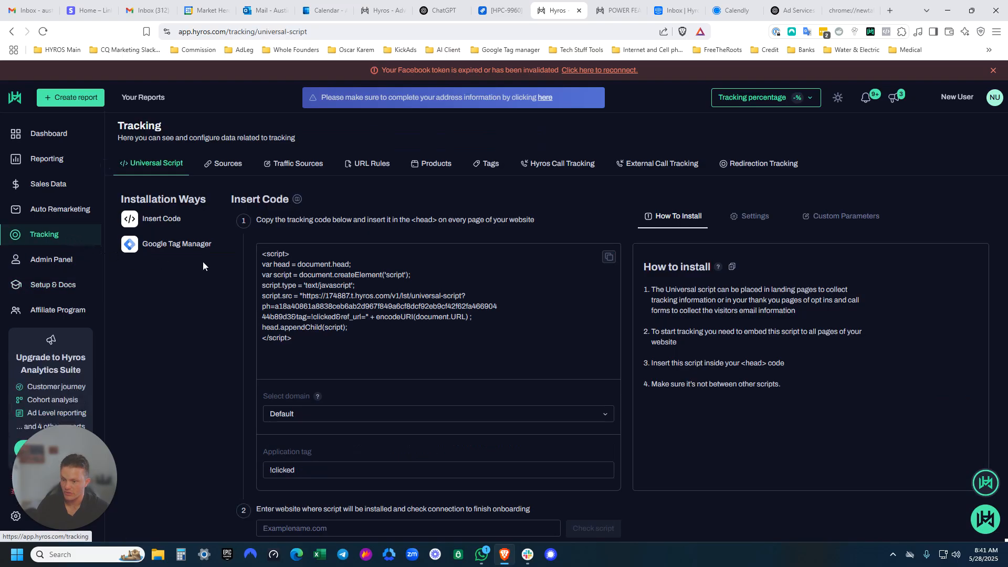
click(379, 163)
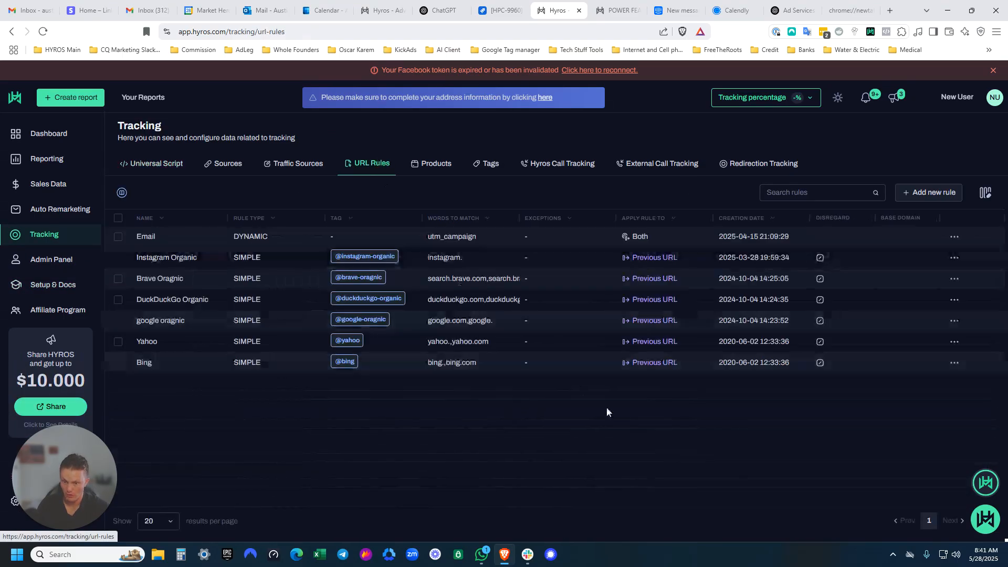
Step: Start a new URL rule of the Dynamic Rule type and name it "Stages"
click(943, 190)
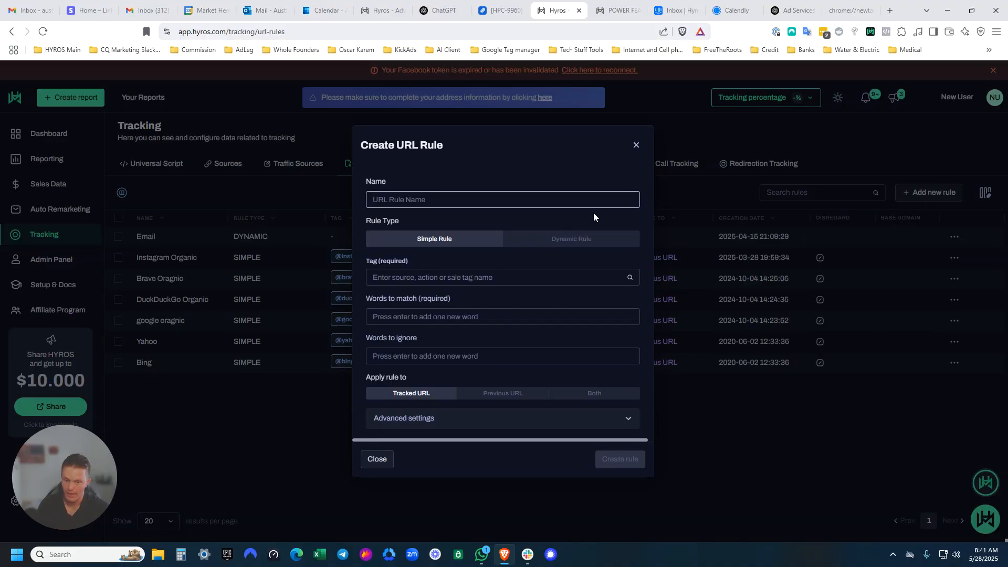
click(572, 237)
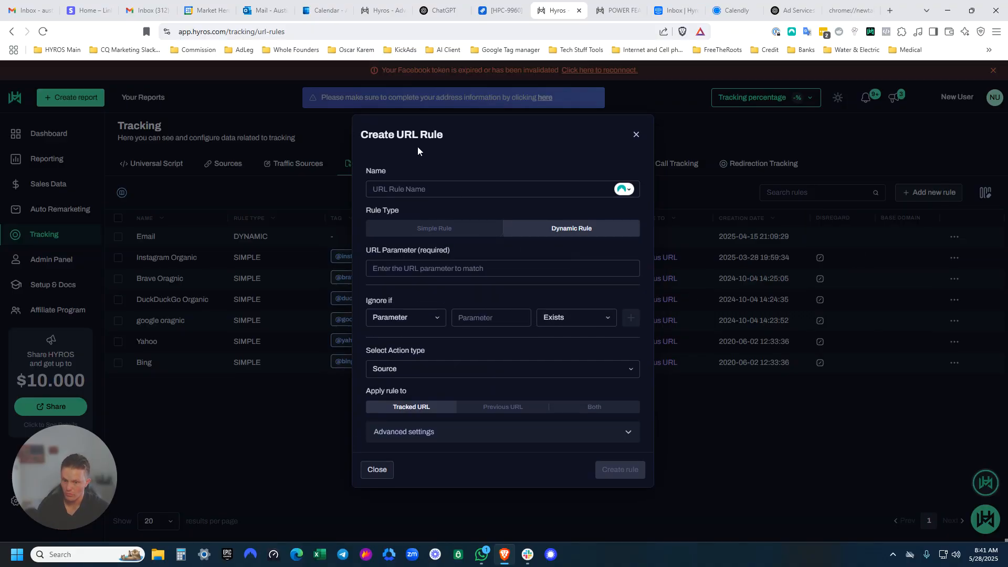
click(434, 189)
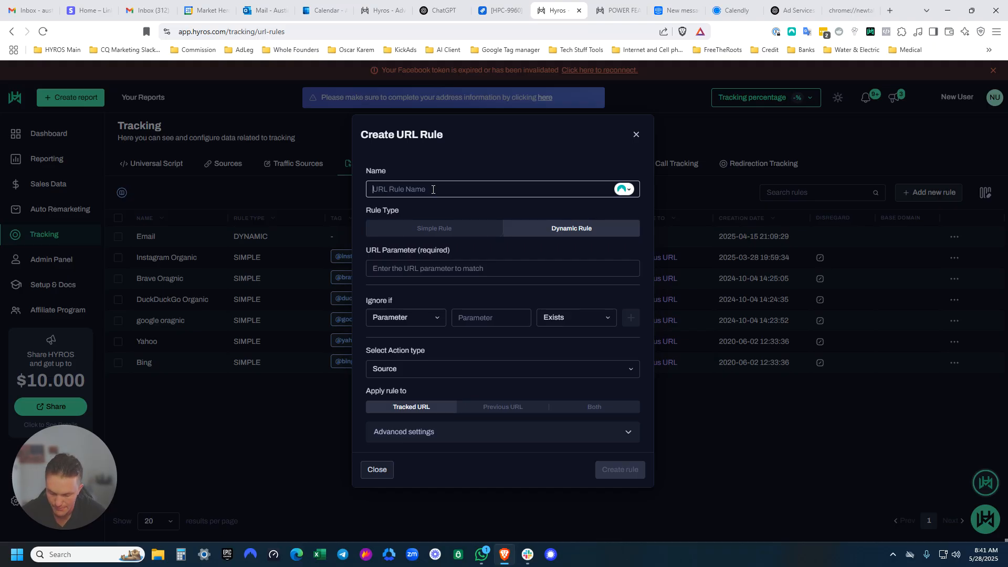
text(Stages)
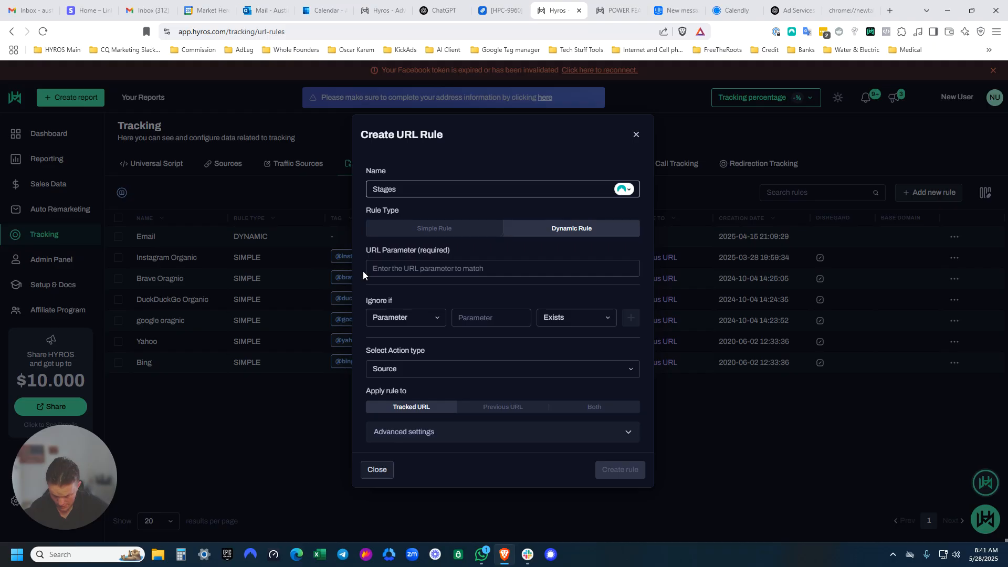
click(392, 270)
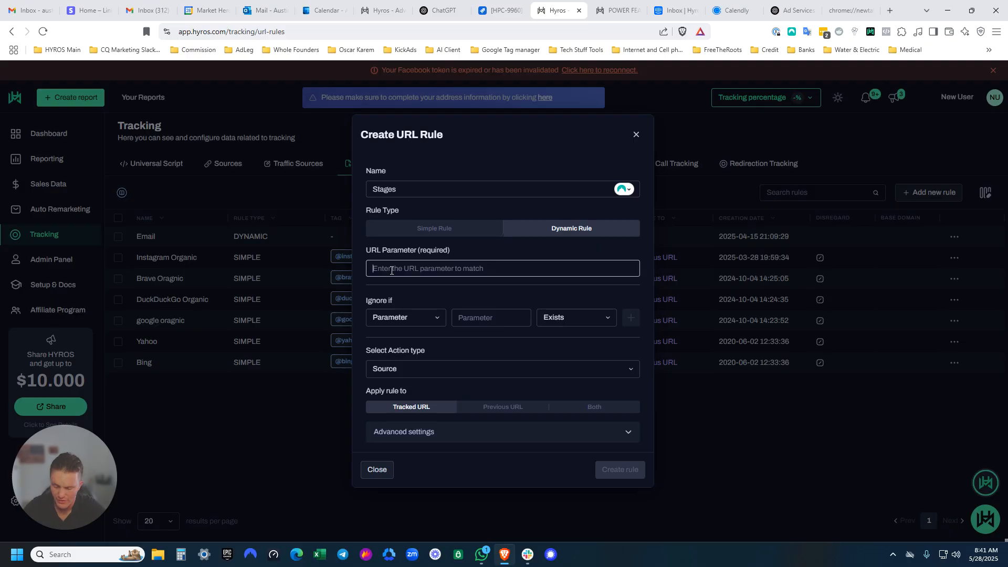
Step: Compose the example address mywebsite.com/qualified?lead_stage=sql in a new browser tab without loading it
key(ctrl+t)
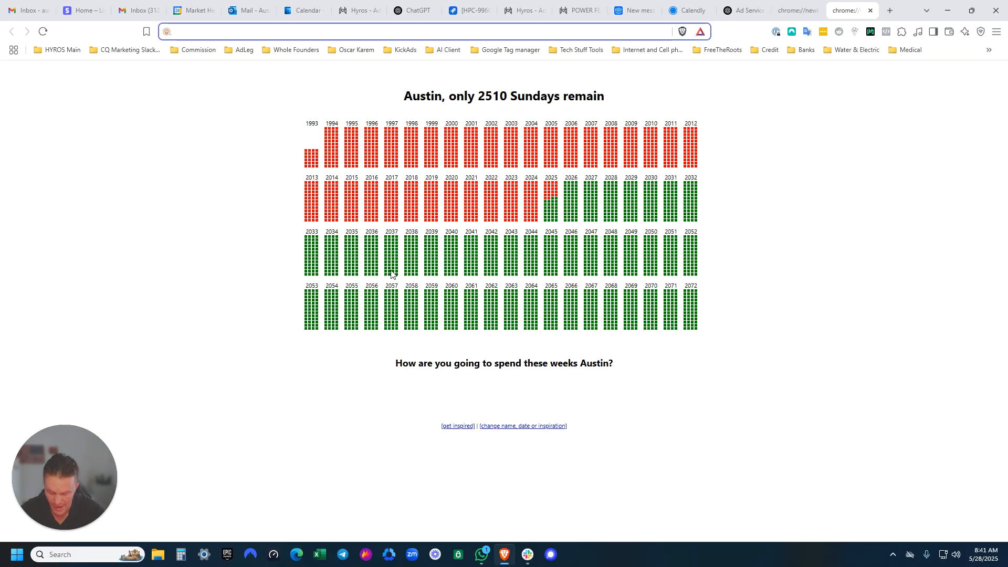
text(myweb)
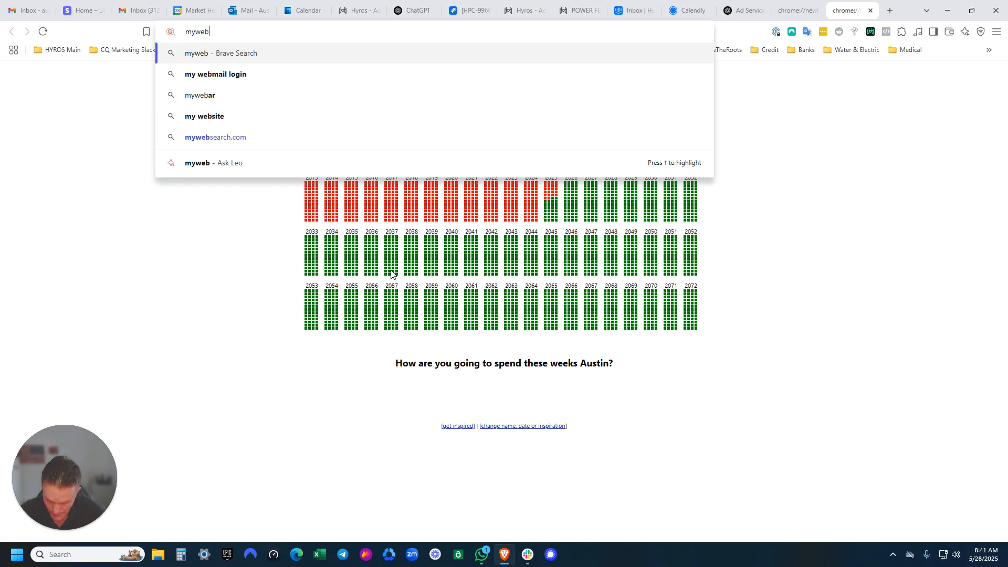
text(site.com)
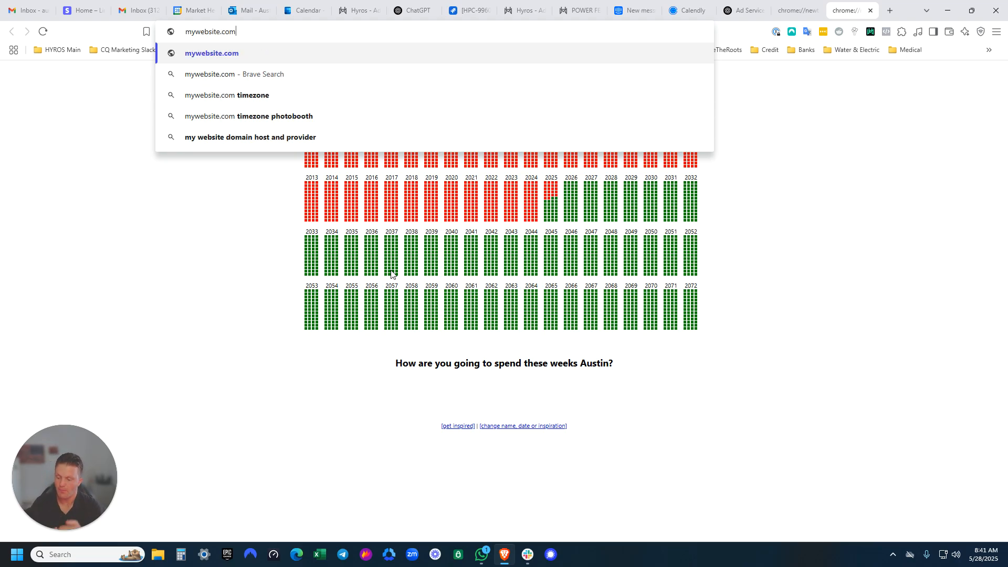
text(/)
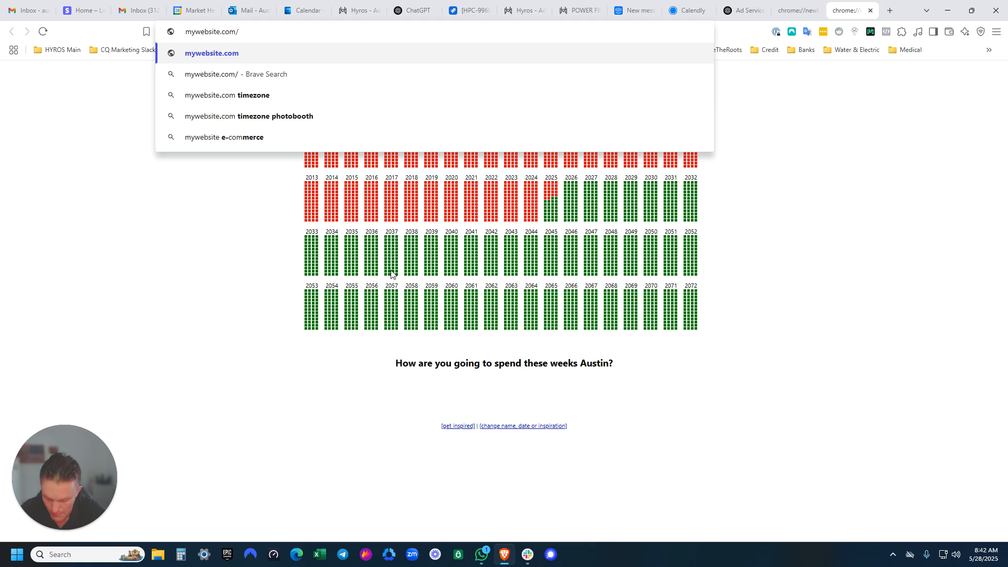
text(qualified)
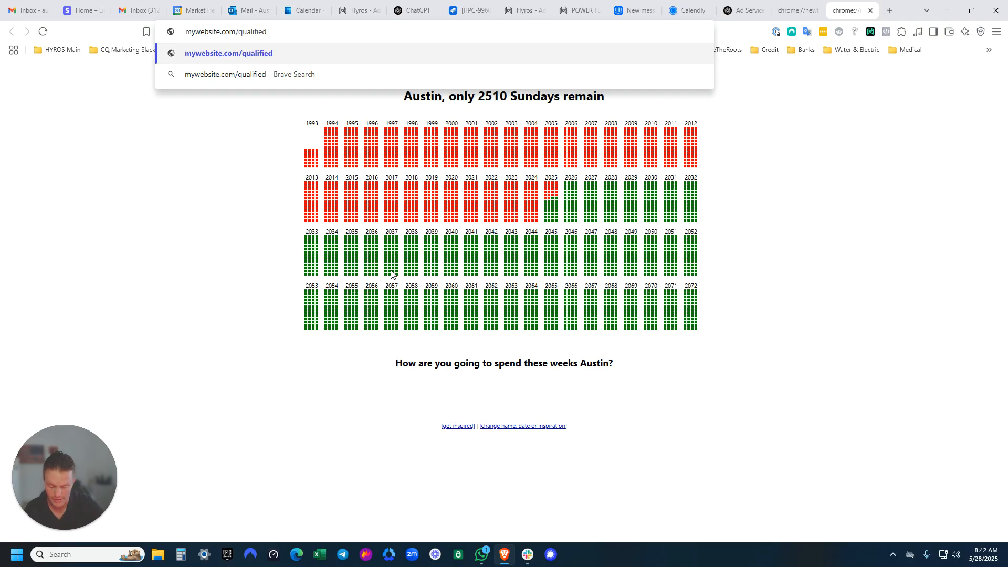
text(?le)
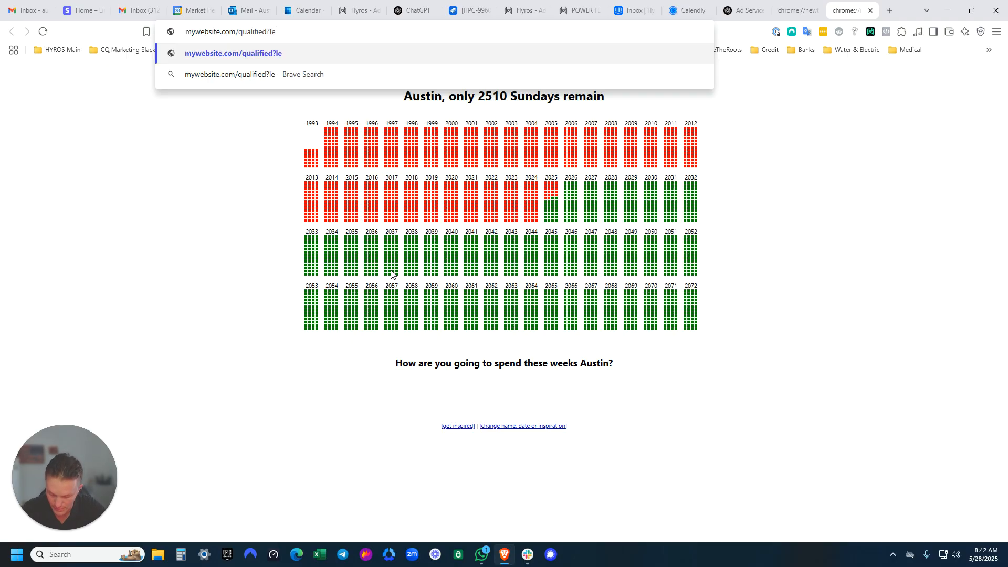
text(ad_stage)
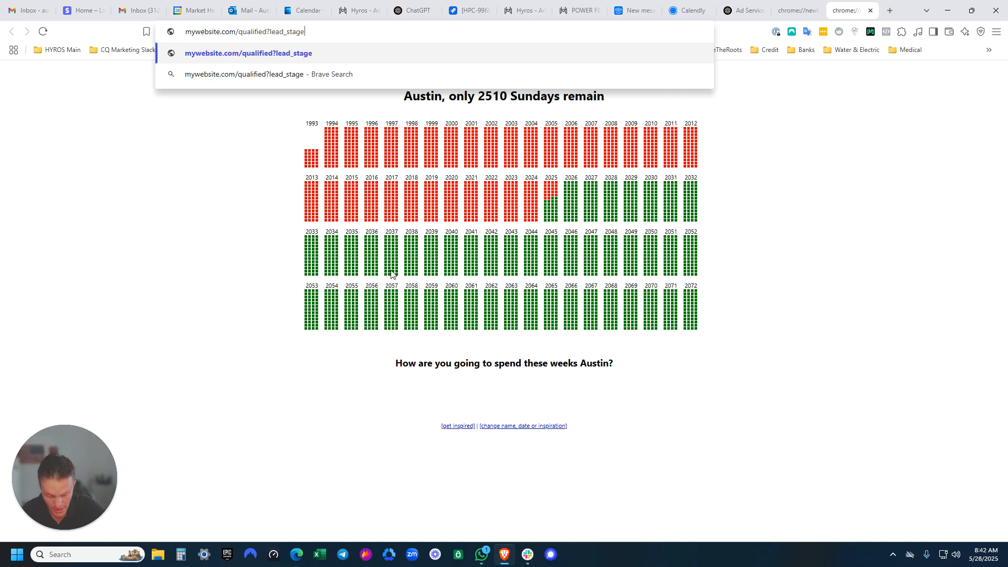
text(=)
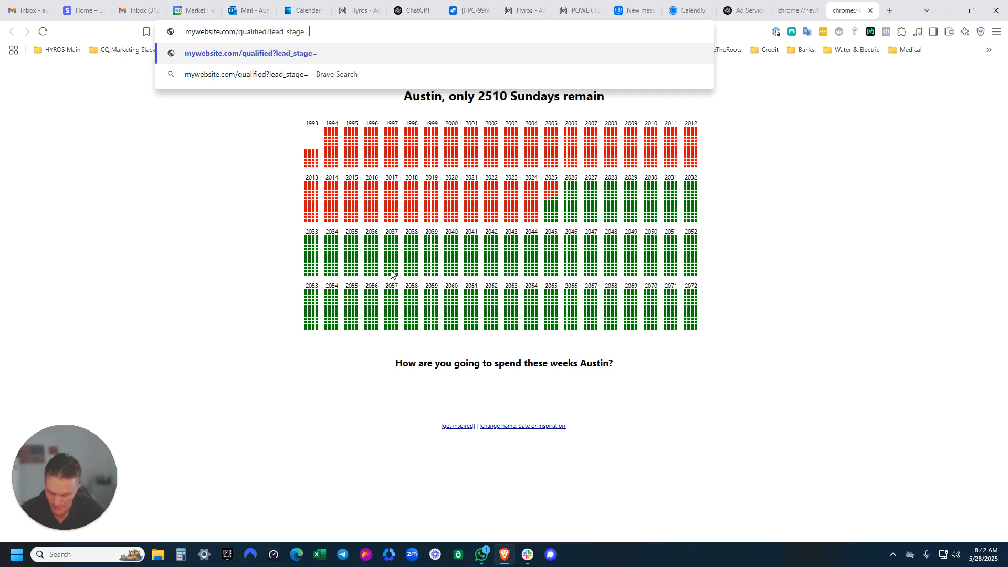
text(sql)
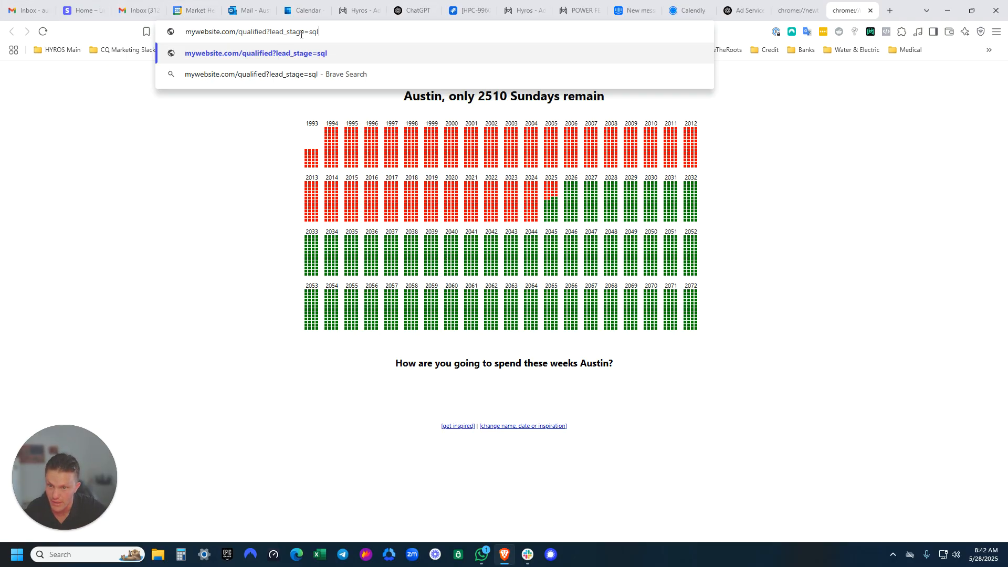
Step: Copy the lead_stage parameter name from the example address and return to the Create URL Rule form
drag(305, 32, 270, 27)
key(ctrl+c)
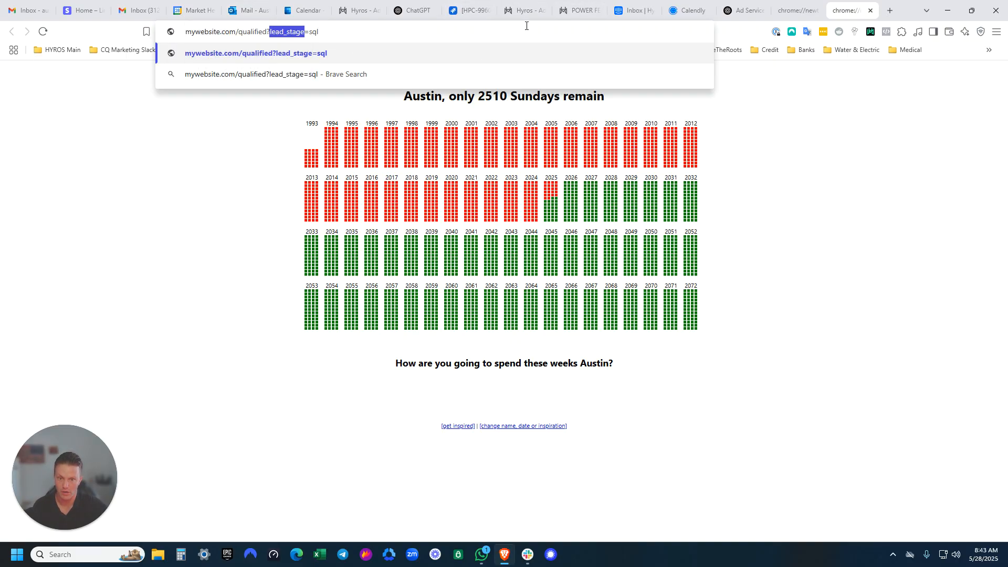
click(522, 10)
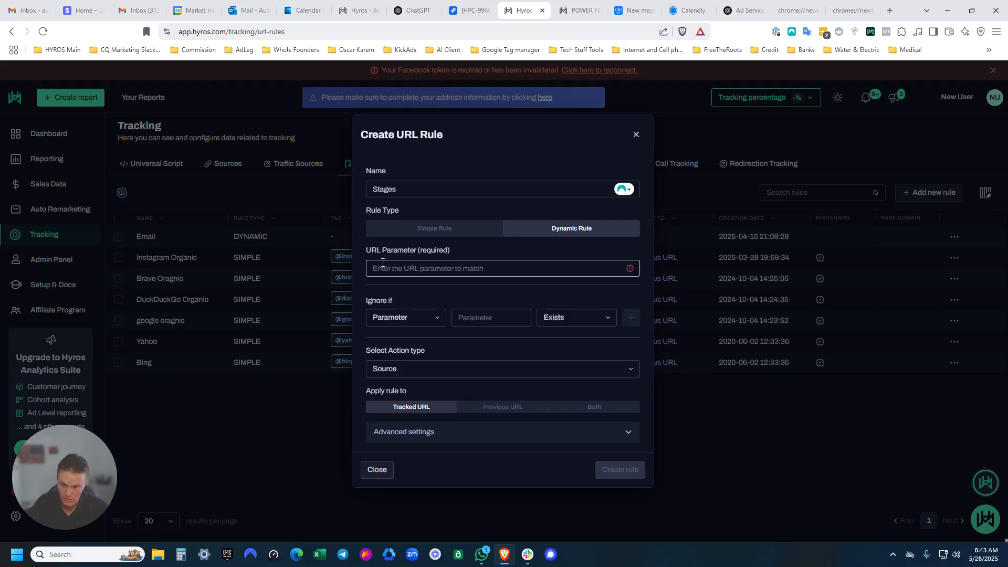
Step: Add lead_stage as the rule's URL parameter and set the action type to Lead Stage
click(424, 256)
key(ctrl+v)
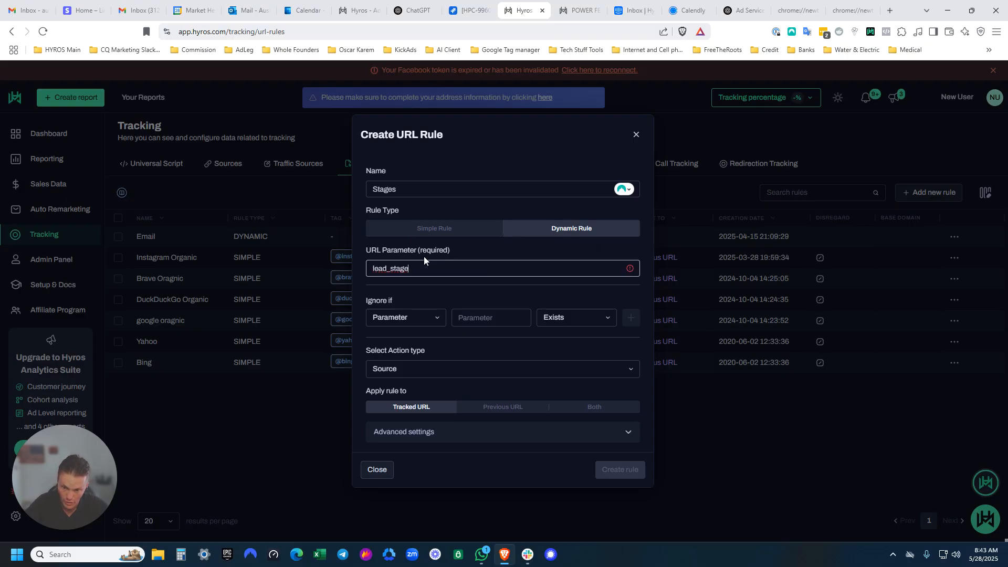
key(Return)
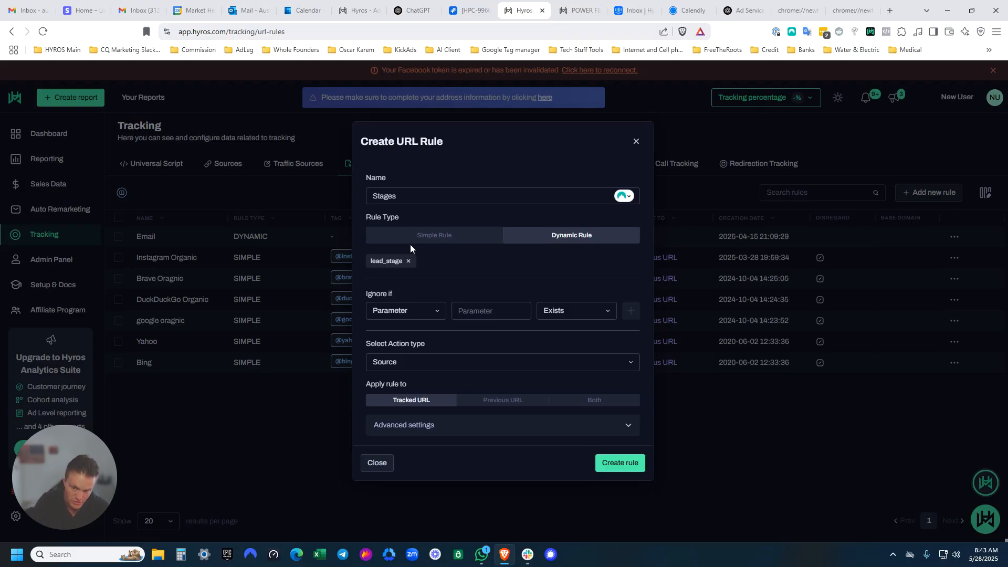
click(452, 365)
click(412, 439)
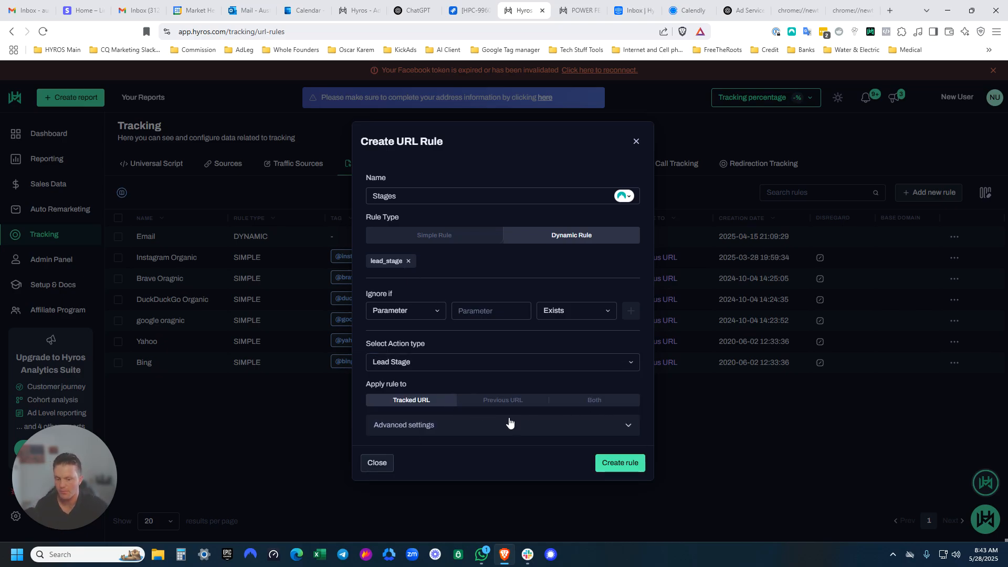
Step: Apply the Stages rule to both the tracked and previous URL, and create the rule
click(592, 404)
click(428, 404)
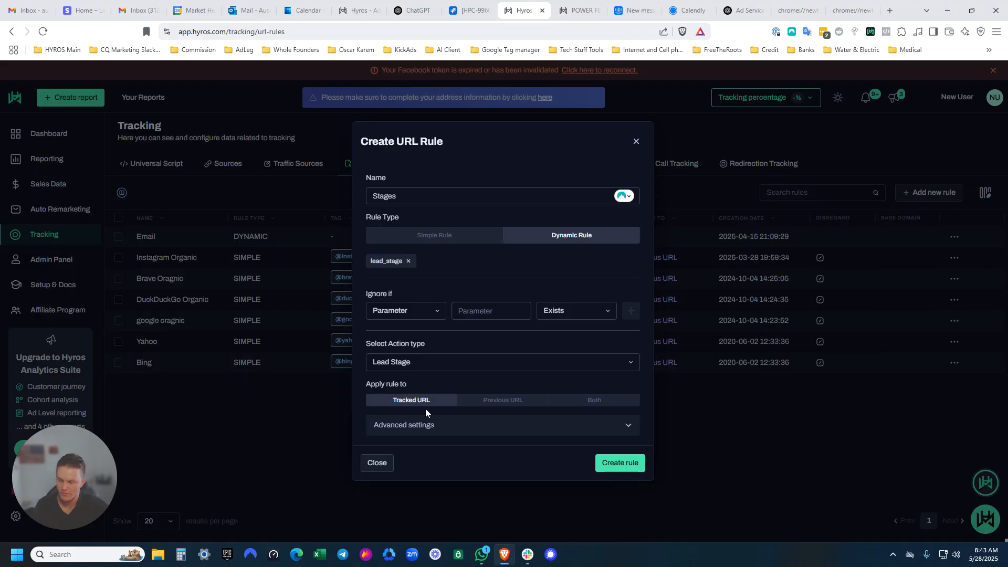
click(605, 406)
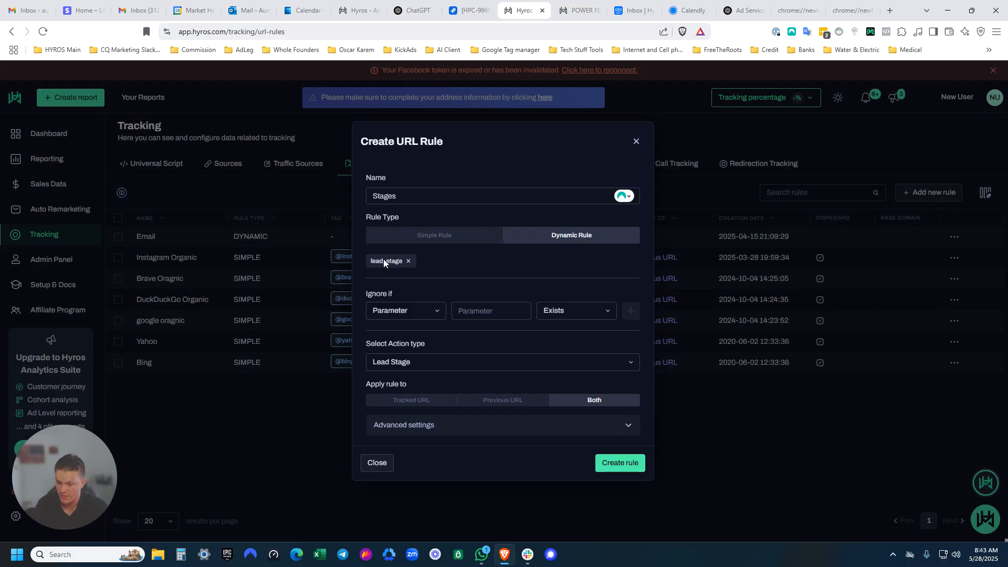
click(612, 461)
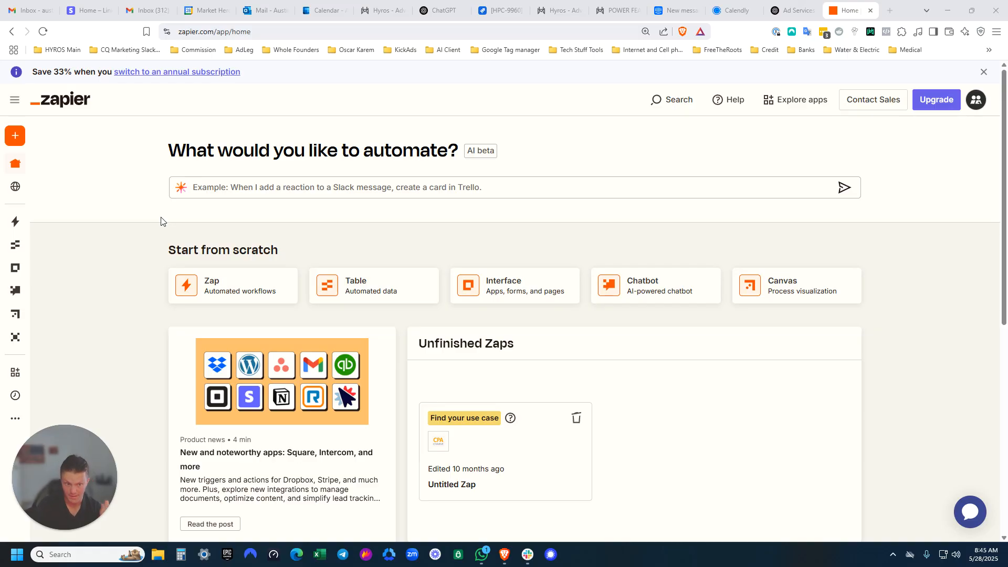
Step: Create a new Zap in Zapier with Calendly as the trigger app
mouse_move(26, 152)
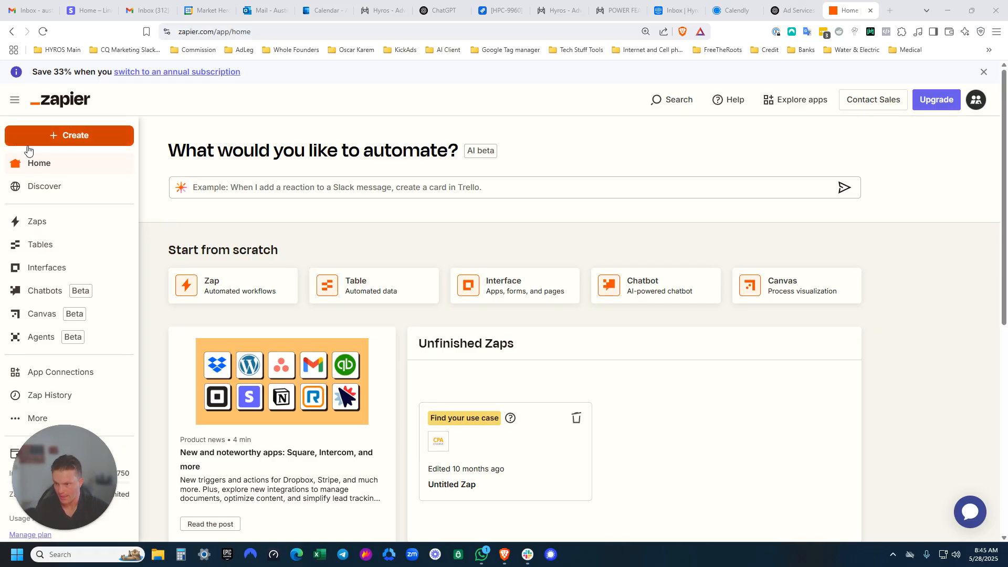
click(62, 140)
click(46, 176)
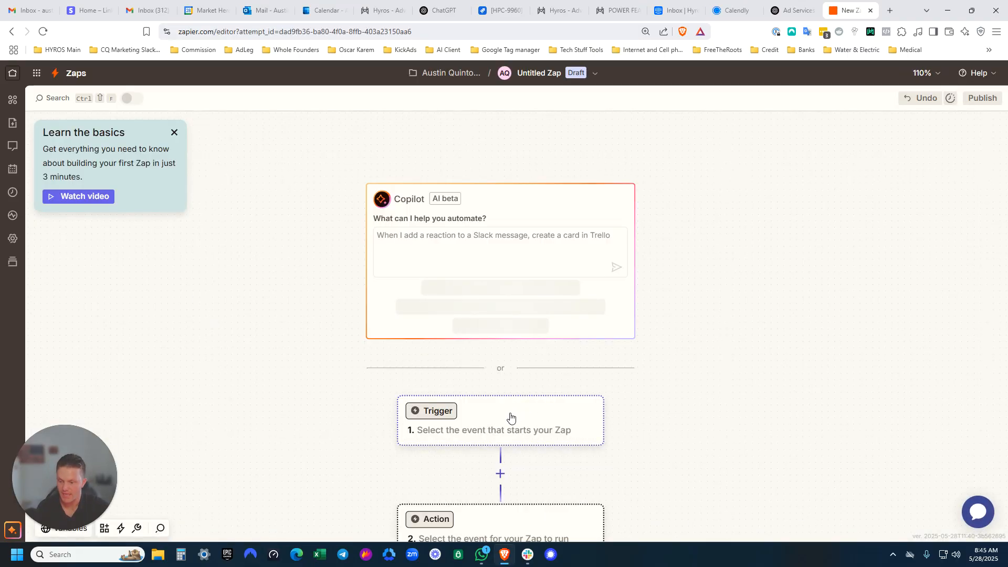
click(511, 419)
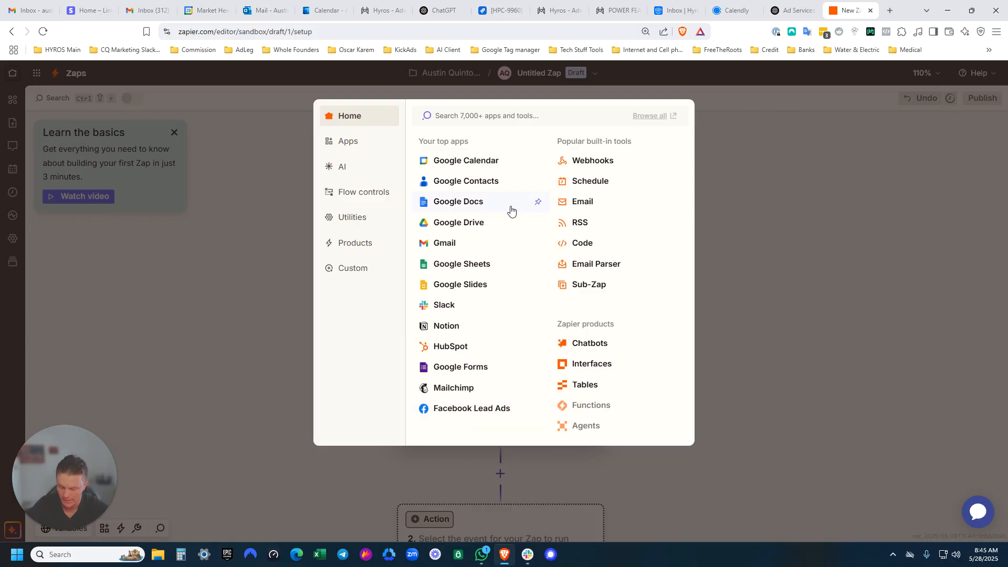
text(cla)
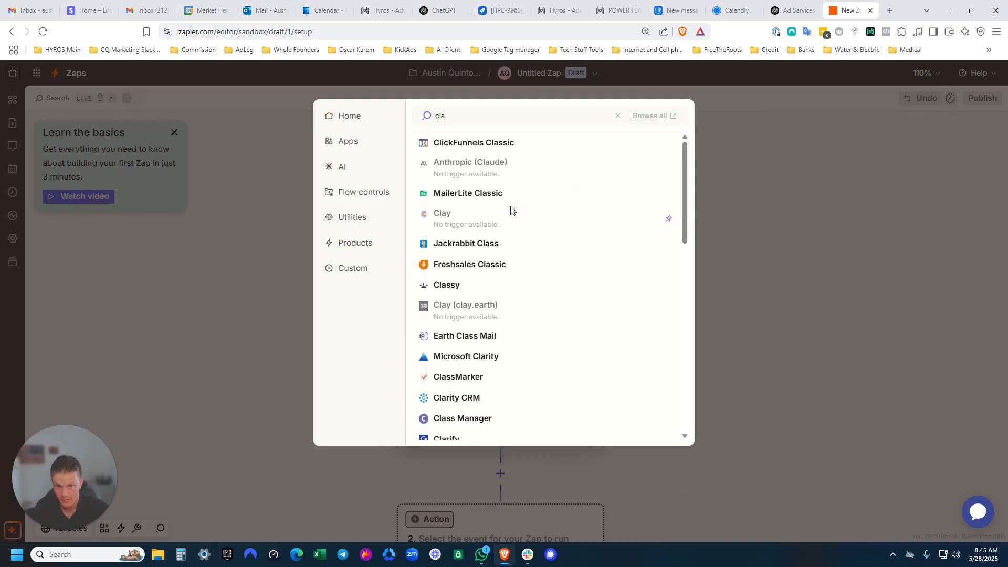
key(BackSpace)
key(BackSpace)
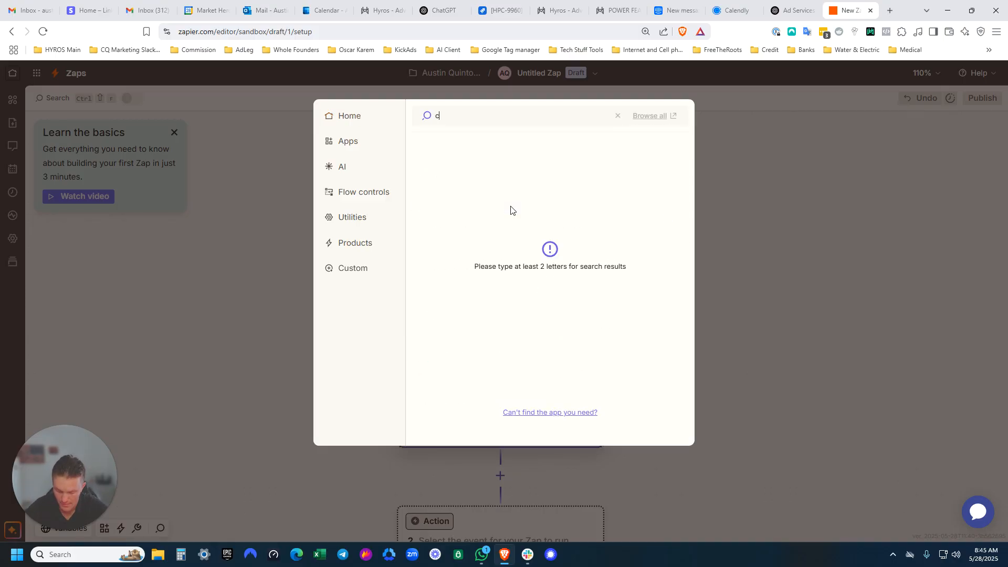
text(al)
click(451, 164)
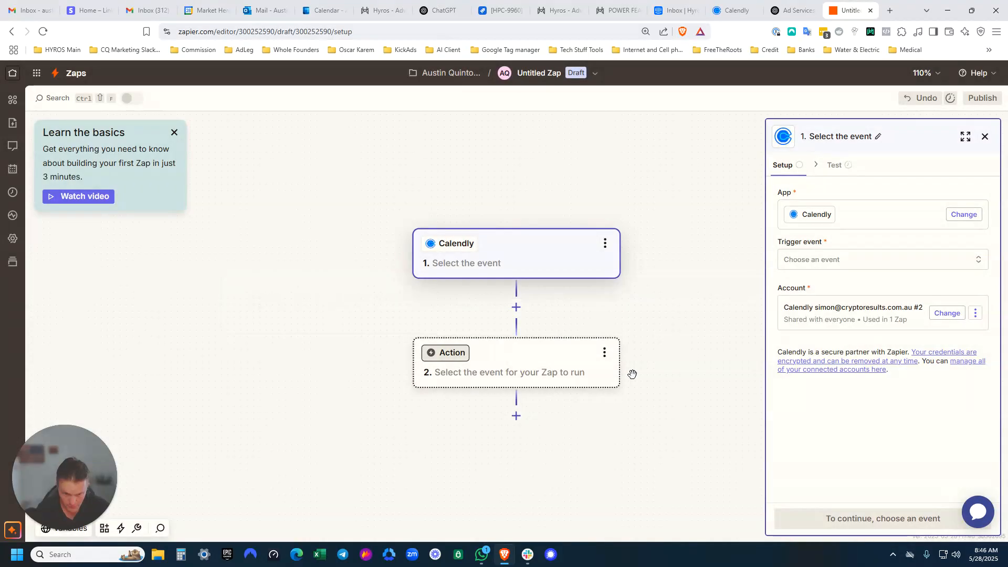
Step: Connect a new Calendly account to the trigger and authorize Calendly for Zapier
click(946, 315)
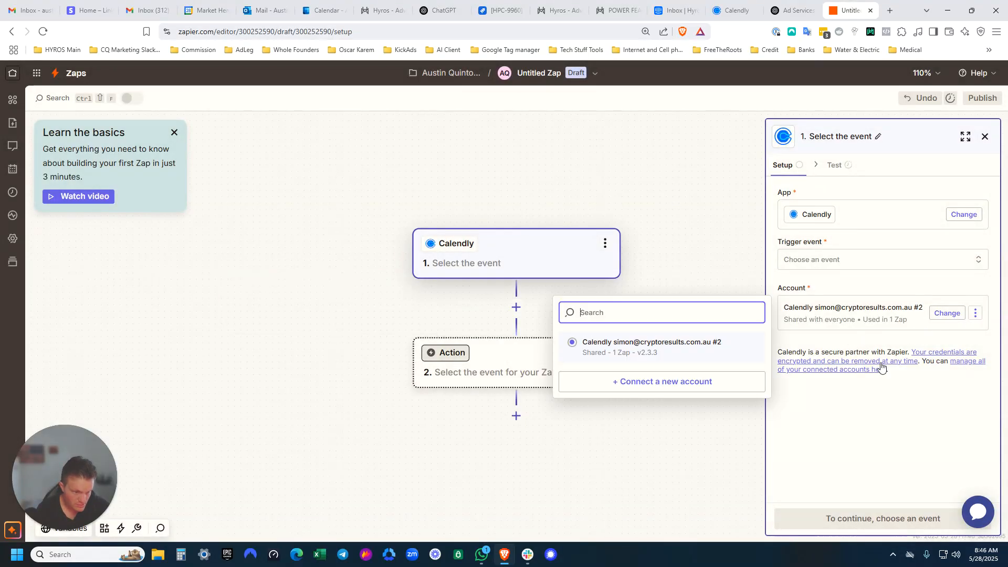
click(679, 382)
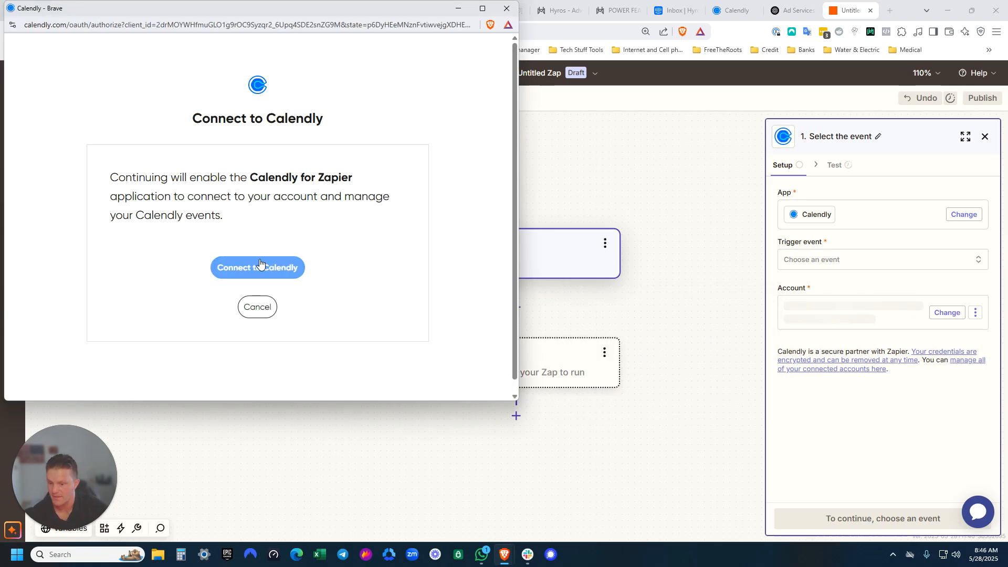
click(264, 272)
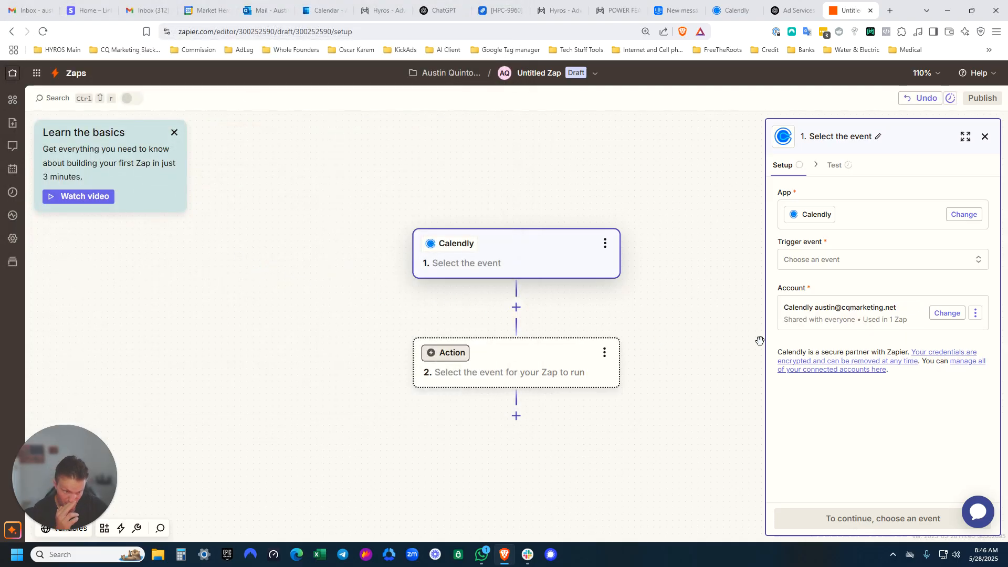
Step: Set the trigger event to Invitee No Show Created and accept the user webhook subscription scope
click(826, 260)
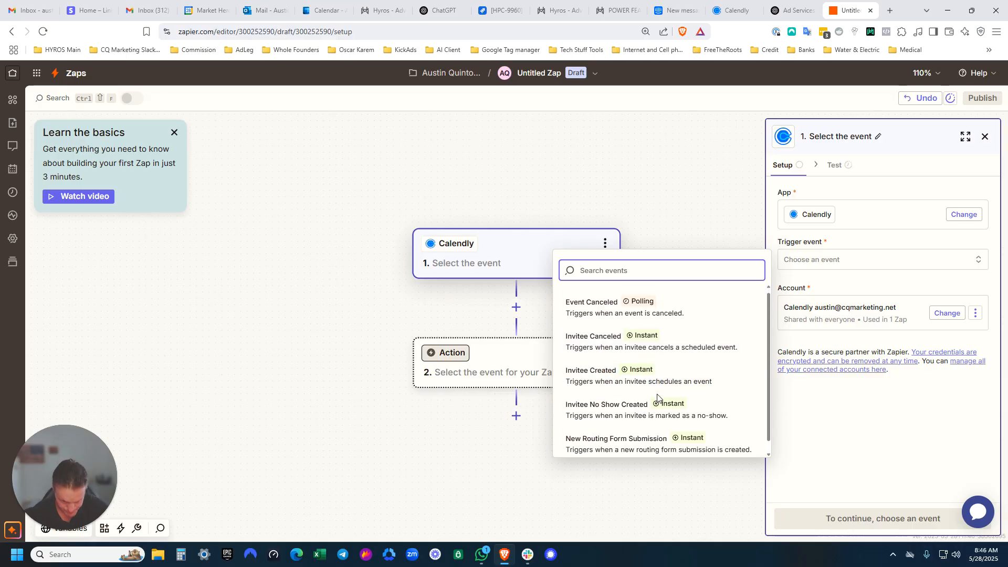
scroll(667, 415, down, 1)
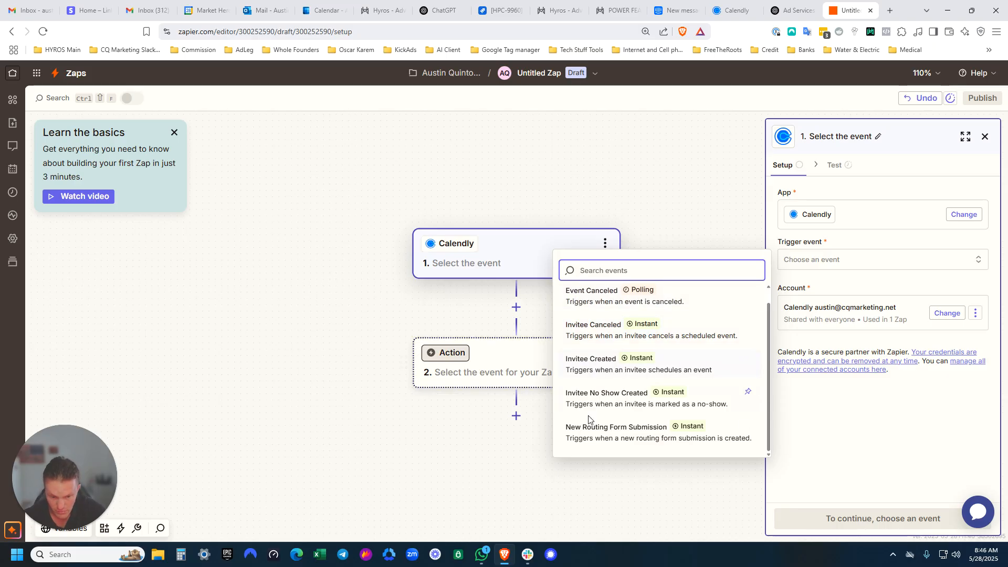
click(601, 391)
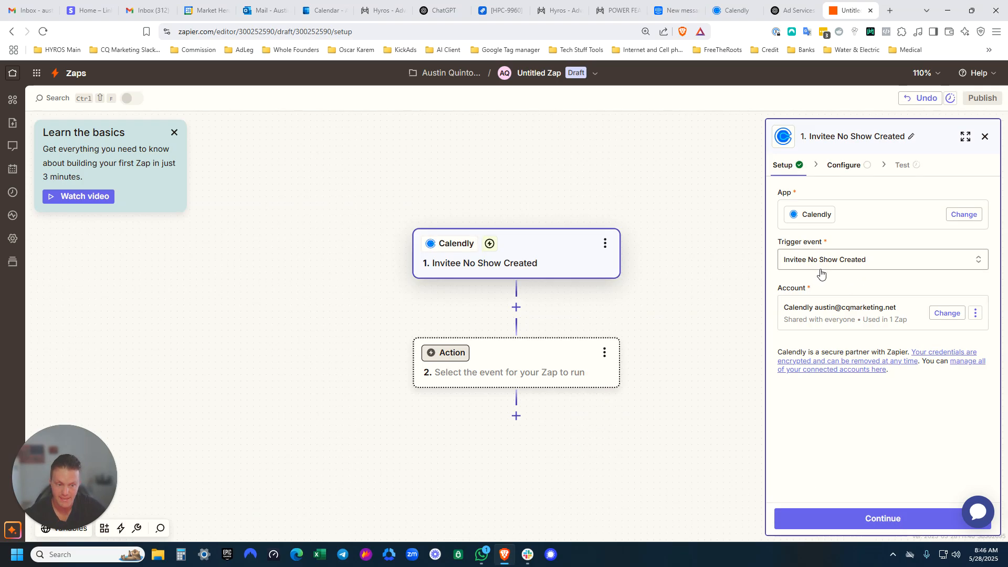
click(888, 517)
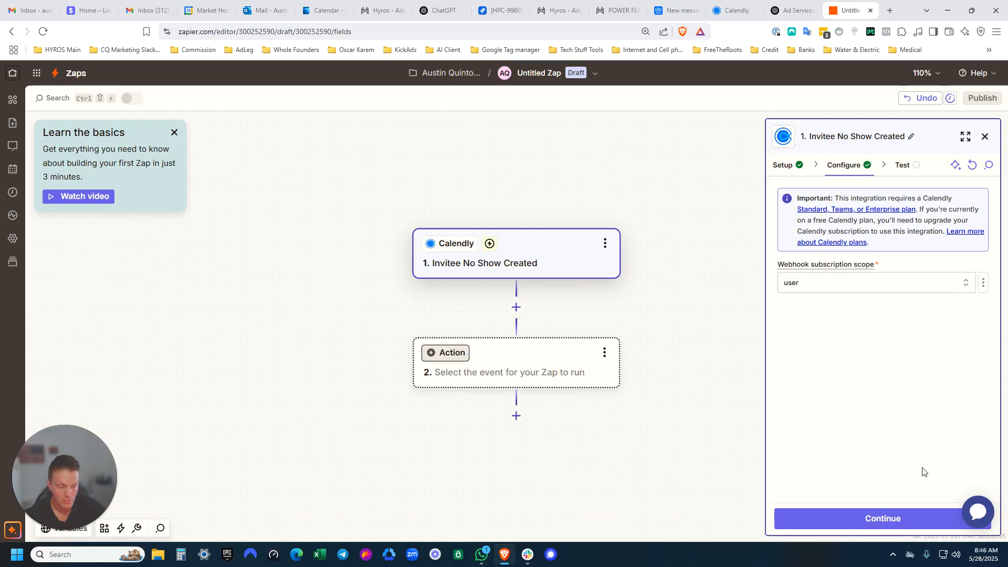
click(910, 522)
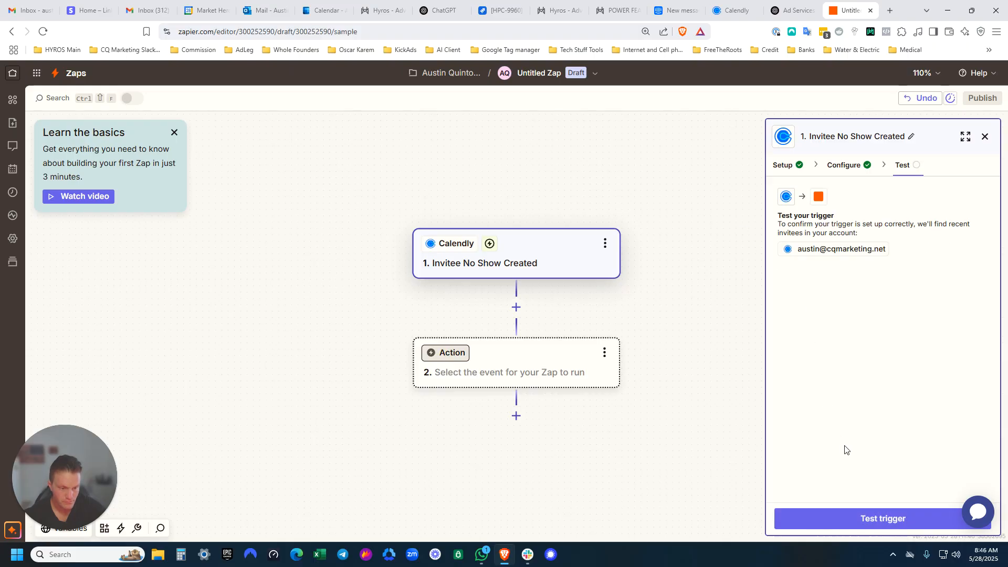
Step: Test the no-show trigger, skip the test and look through the fields of the example invitee record
click(883, 519)
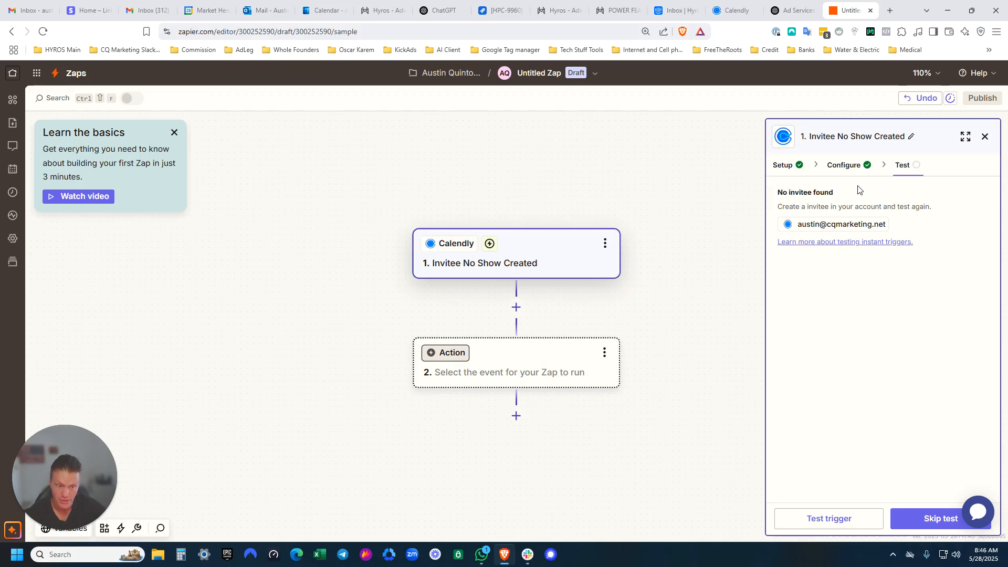
click(929, 521)
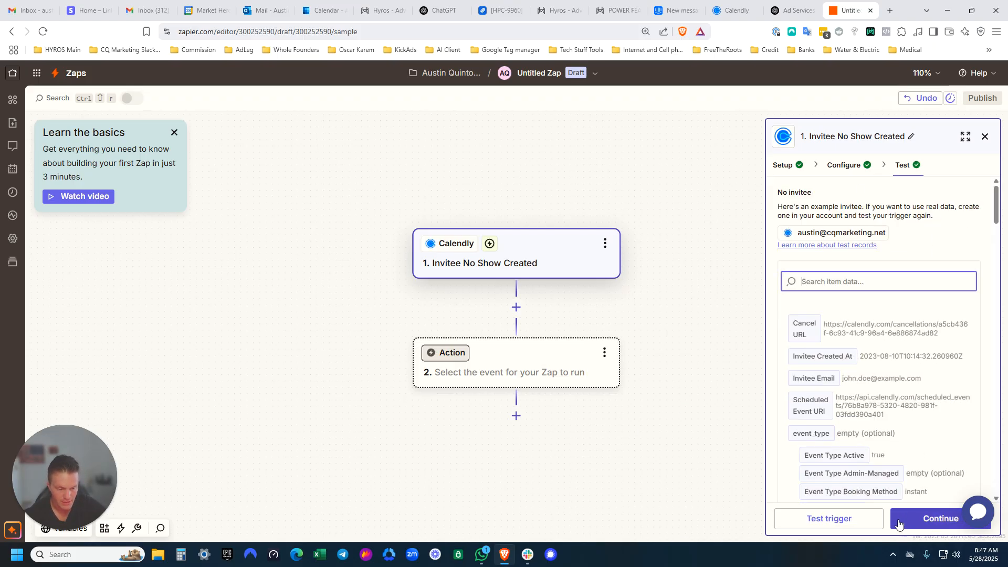
scroll(834, 326, down, 2)
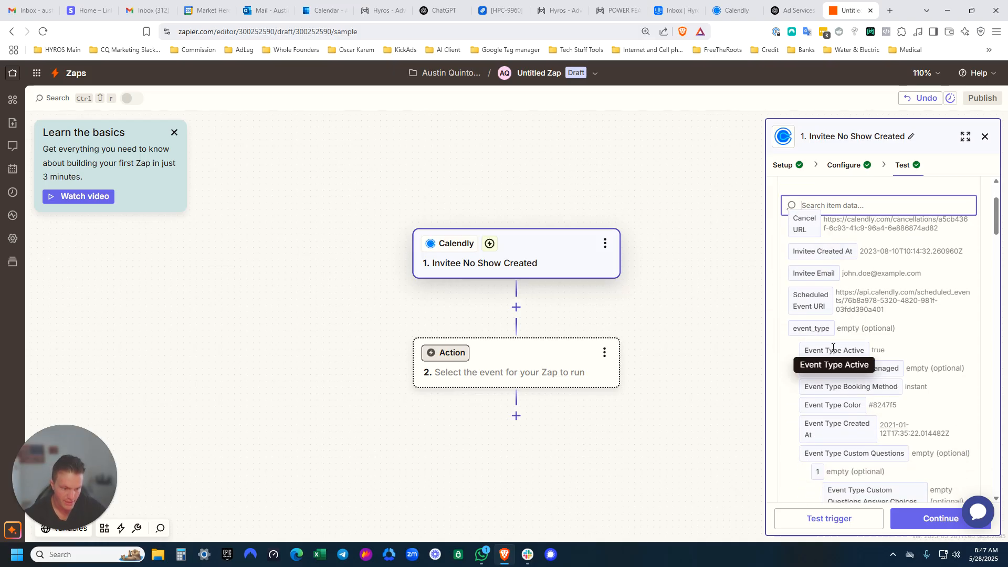
scroll(834, 347, down, 4)
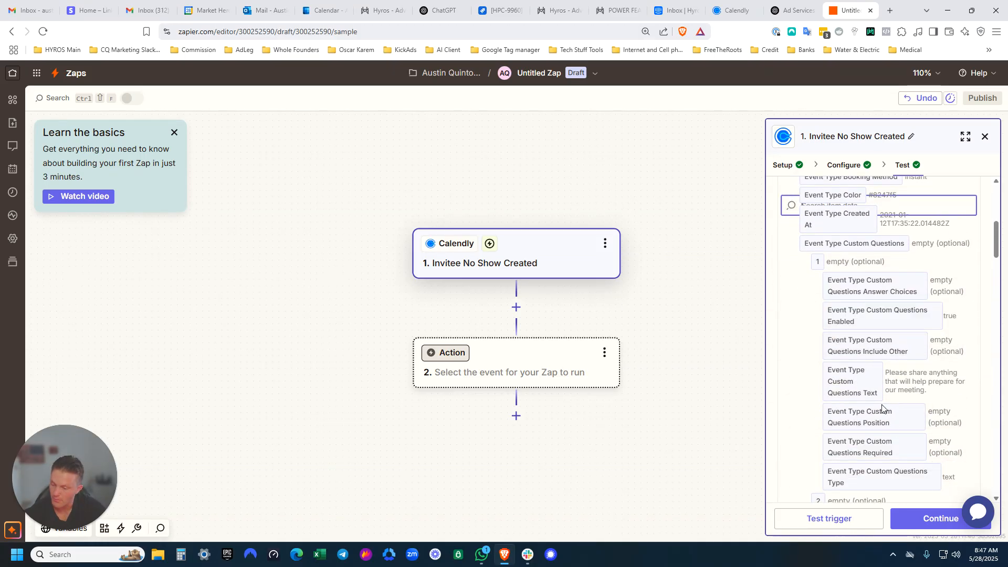
Step: Add Hyros as the Zap's action app with the Create Lead event and start signing in to a Hyros account
click(946, 519)
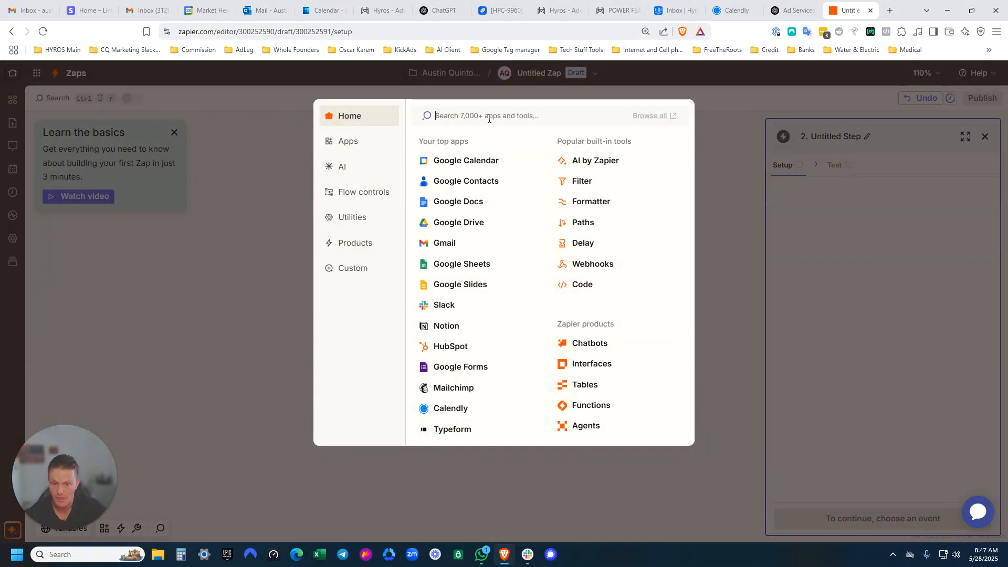
text(hyr)
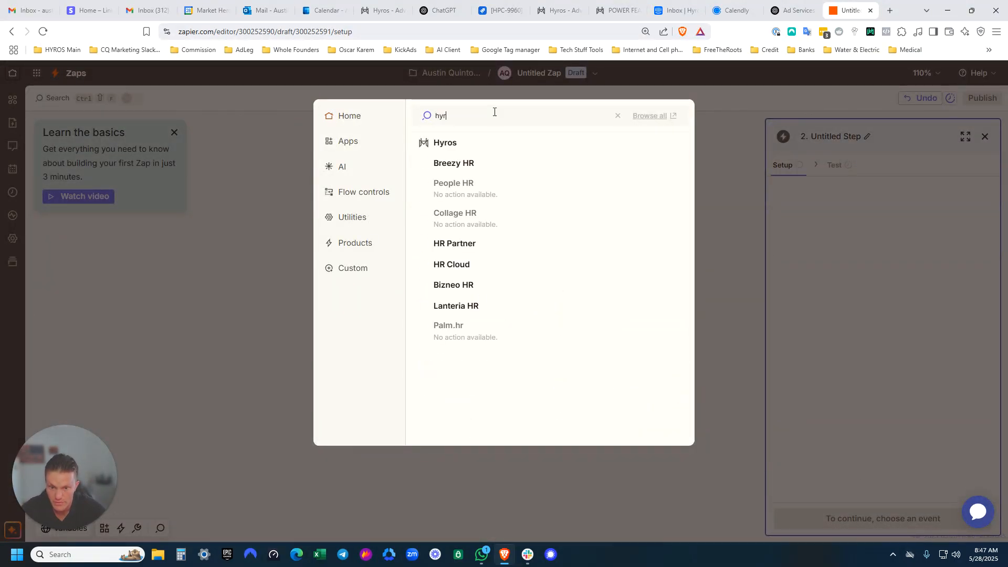
click(478, 144)
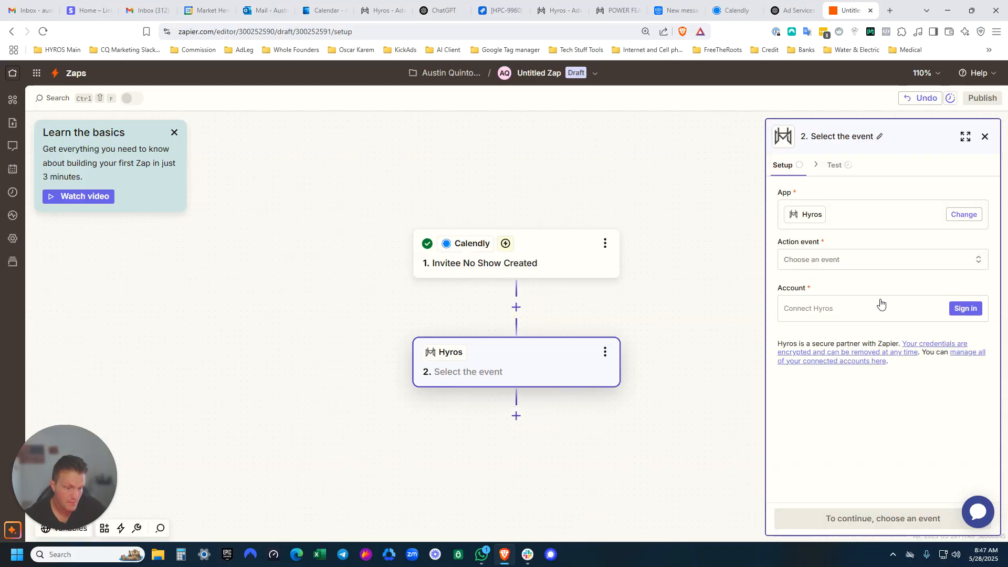
click(849, 255)
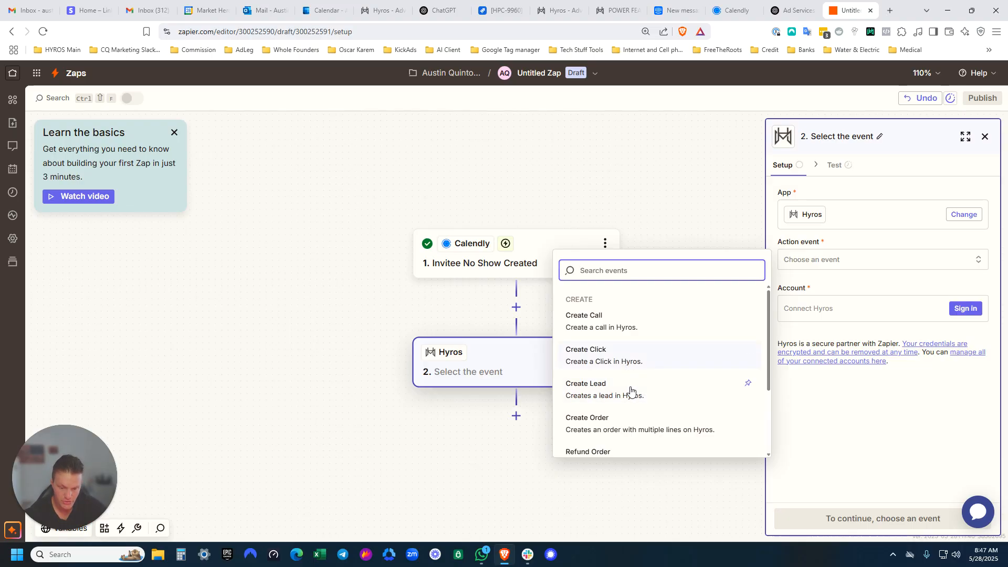
click(631, 394)
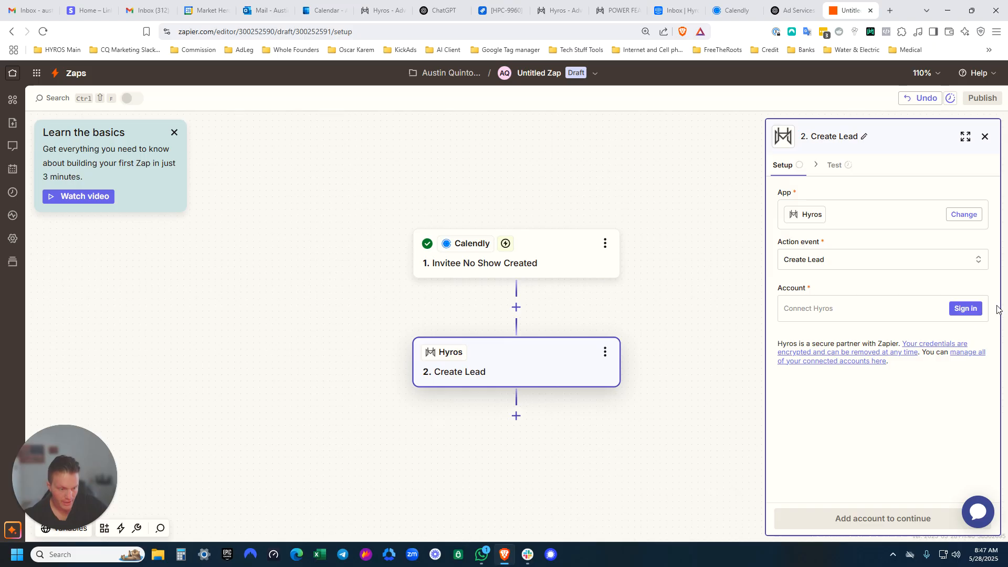
click(957, 310)
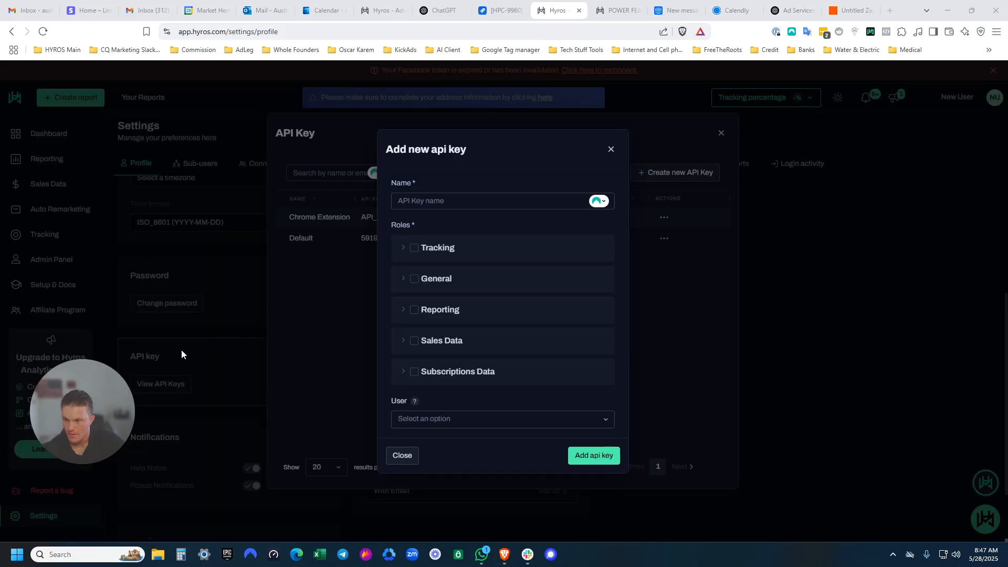
Step: Reopen the API key list in the Hyros profile settings and start a new API key named Zapier
click(222, 329)
click(222, 329)
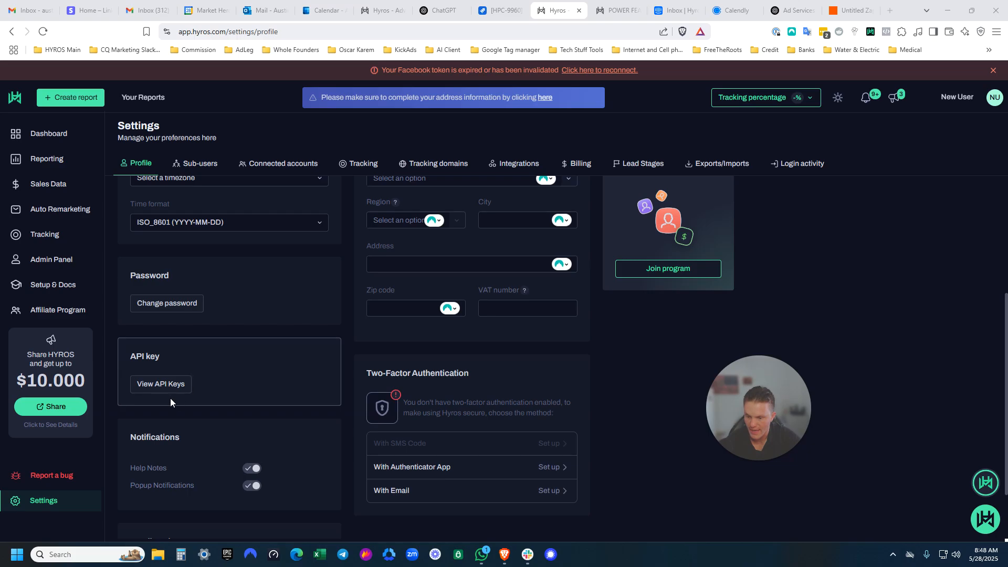
scroll(167, 395, up, 5)
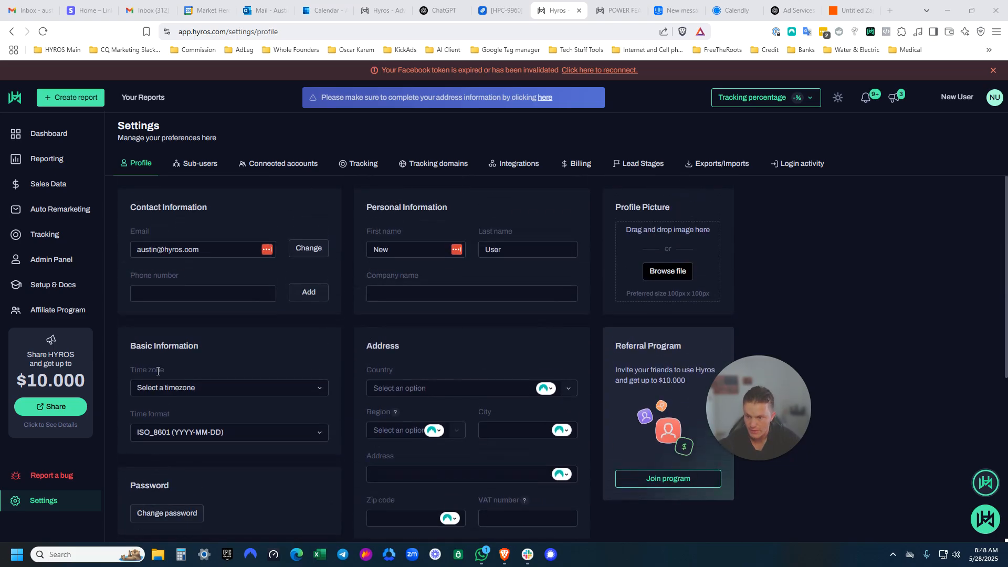
scroll(156, 169, down, 5)
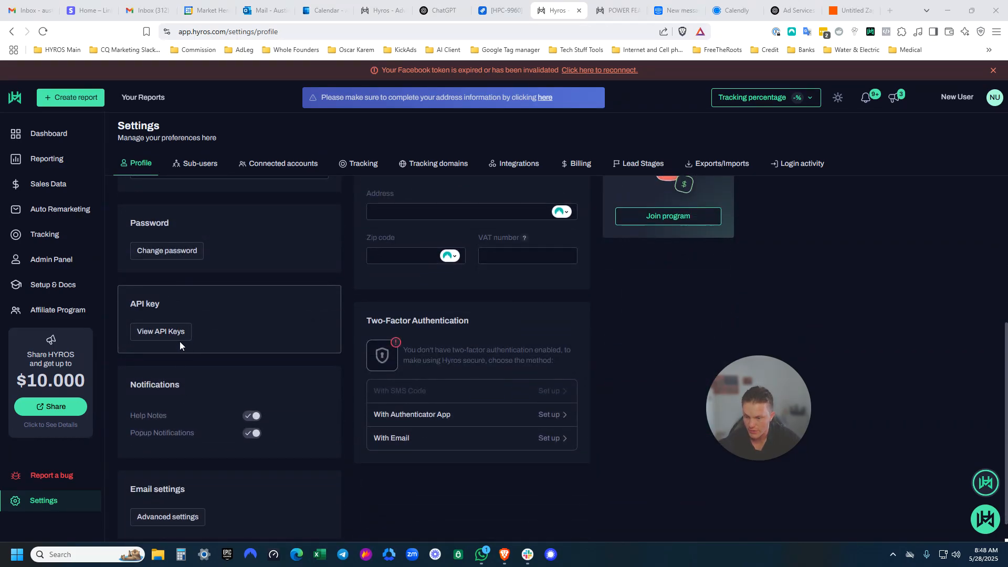
click(159, 336)
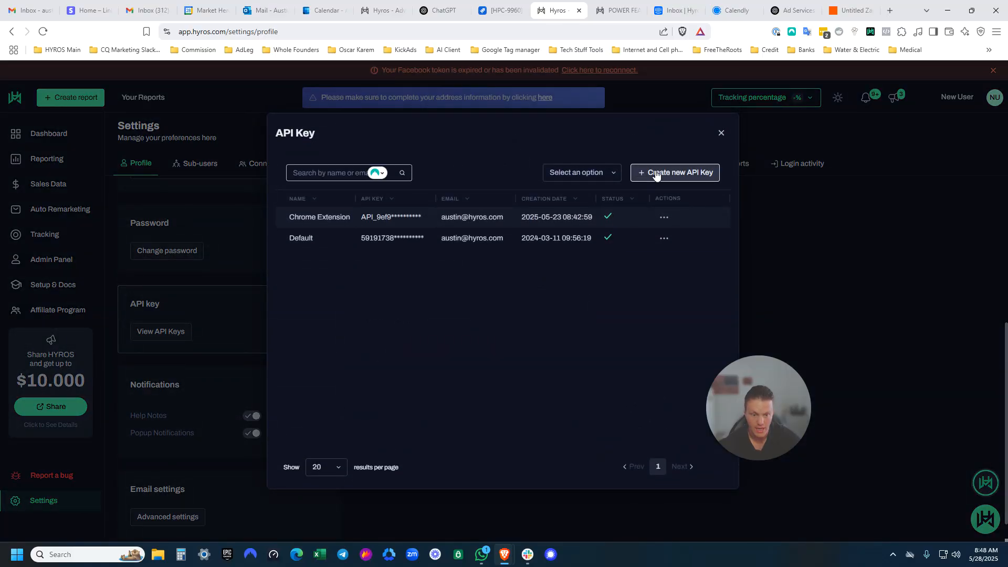
click(657, 172)
click(410, 200)
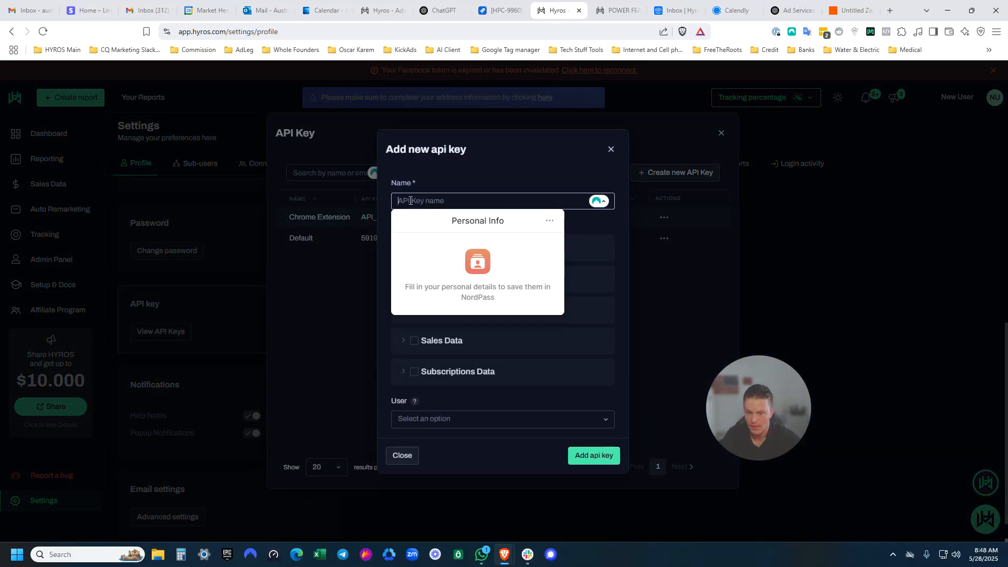
text(Zapier)
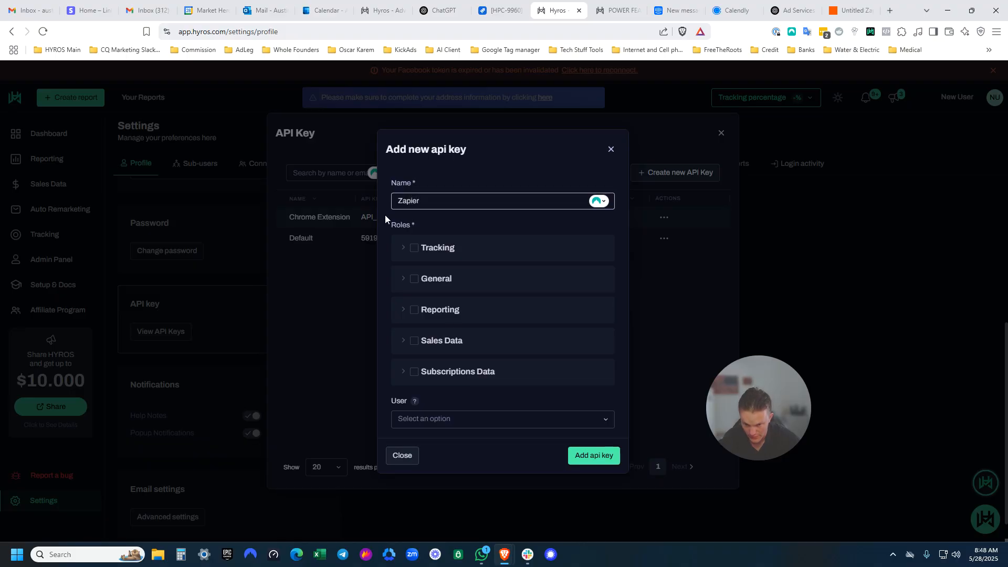
Step: Give the key the Tracking, General, Reporting, Sales Data and Subscriptions Data roles, assign it to the account owner's user and add it
click(418, 247)
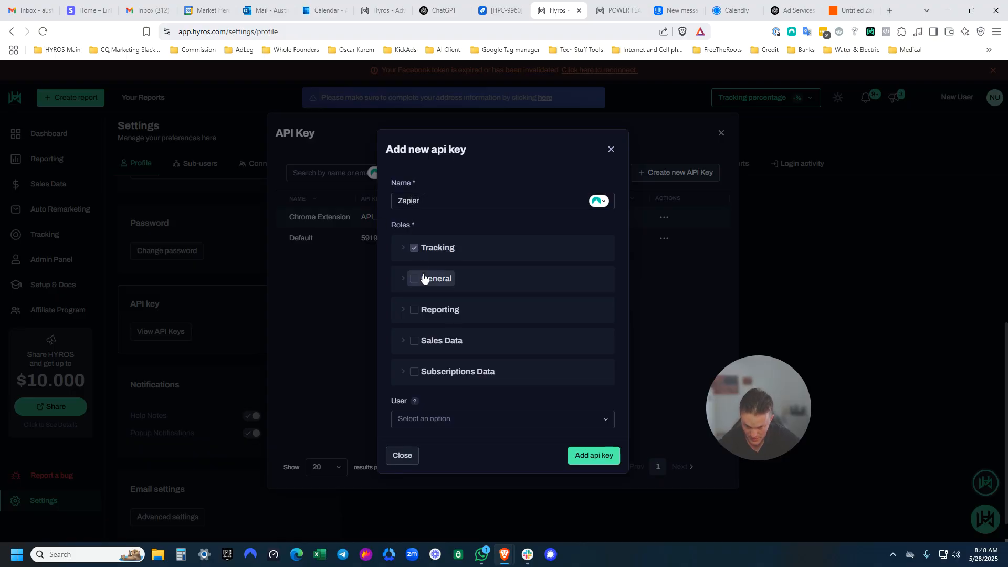
click(418, 279)
click(415, 310)
click(414, 341)
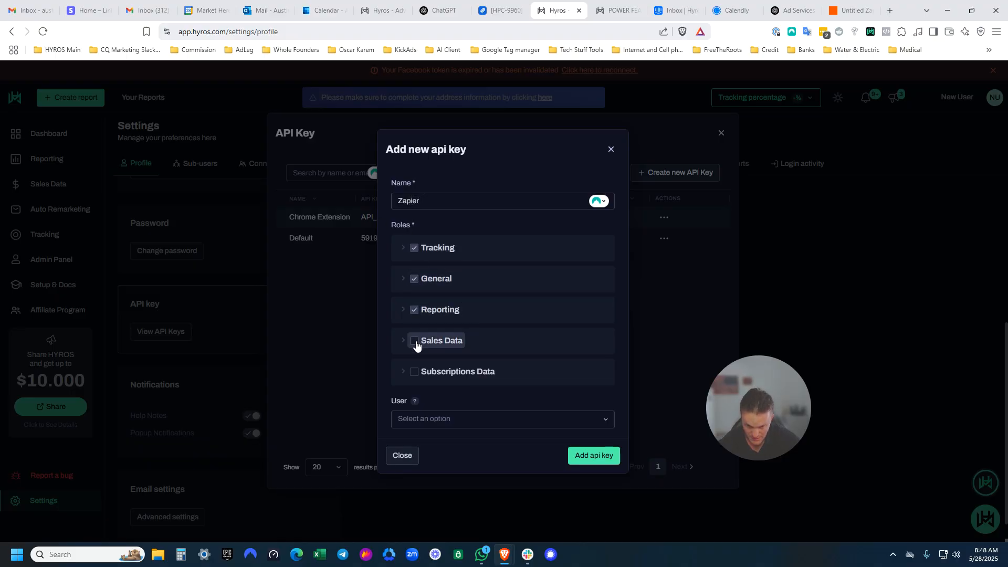
click(414, 372)
click(464, 419)
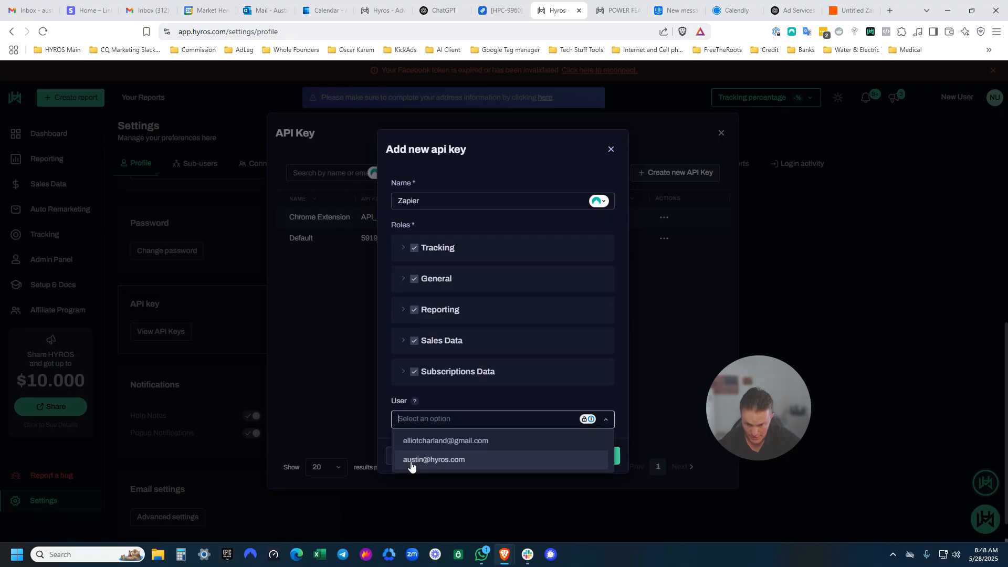
click(443, 460)
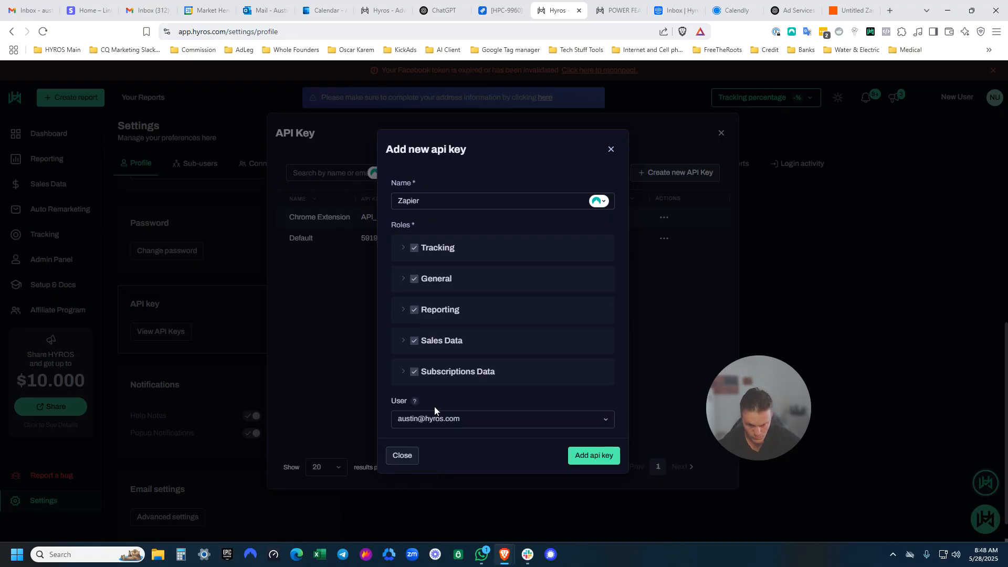
click(584, 455)
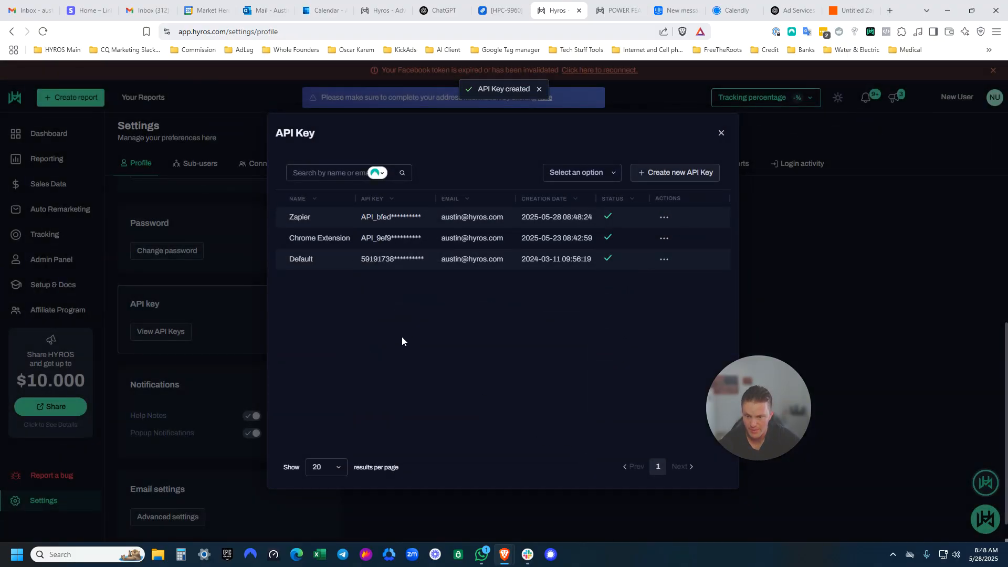
Step: Copy the new Zapier API key, authorize the Hyros account in Zapier with it and continue to the Create Lead configuration
click(370, 220)
click(851, 10)
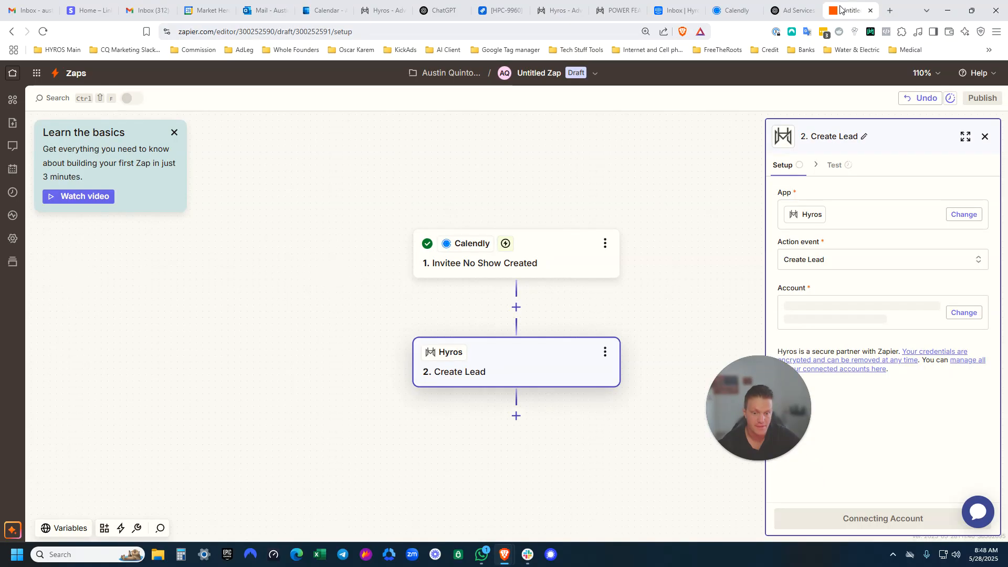
mouse_move(509, 552)
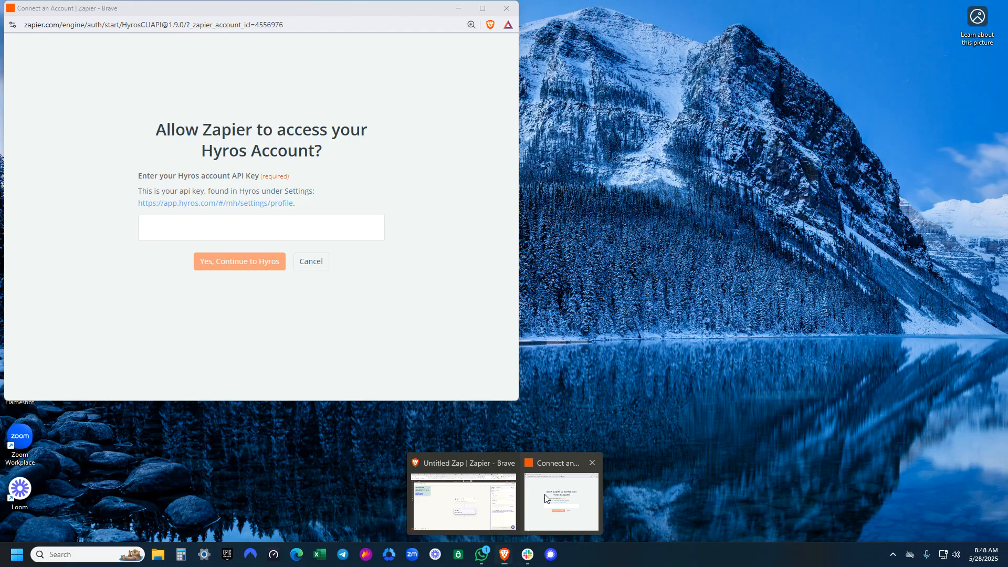
click(561, 499)
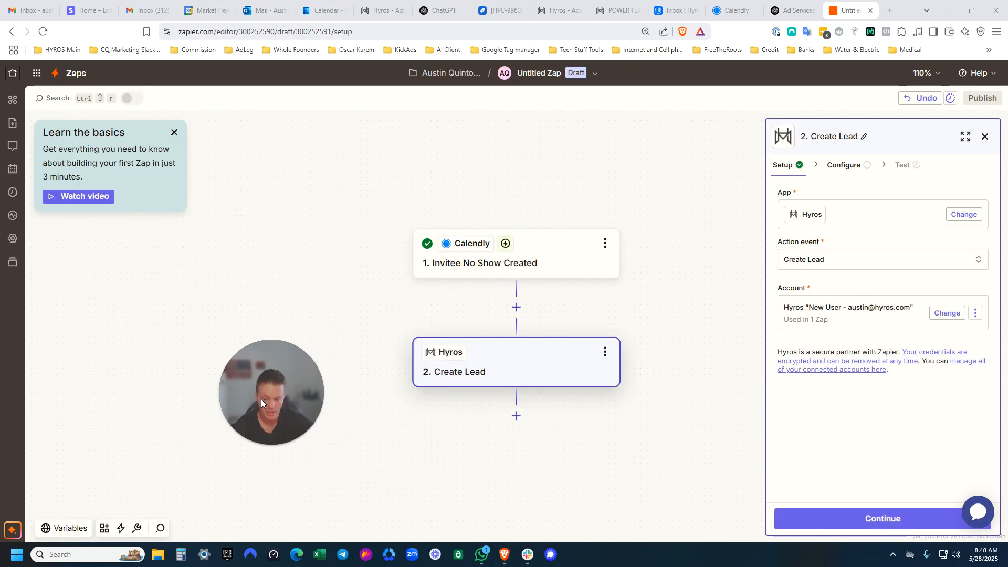
click(894, 518)
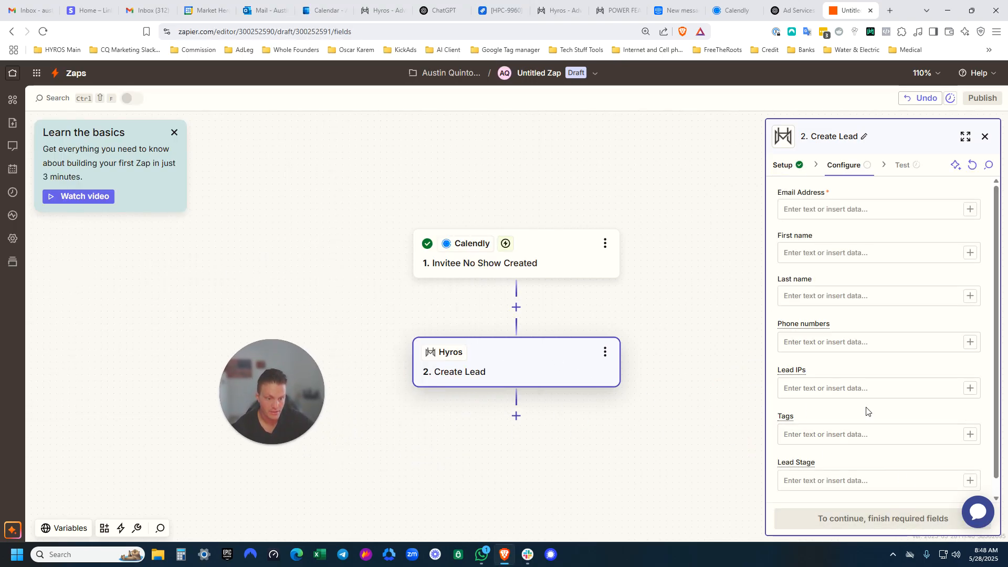
Step: Map the Create Lead Email Address field to the Invitee Email from the Calendly no-show trigger
click(847, 209)
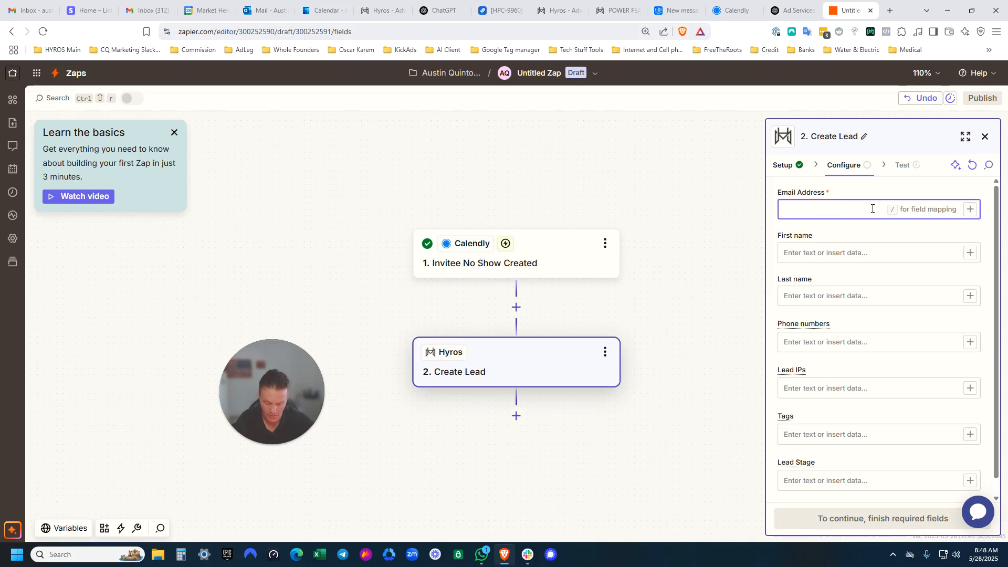
text(/)
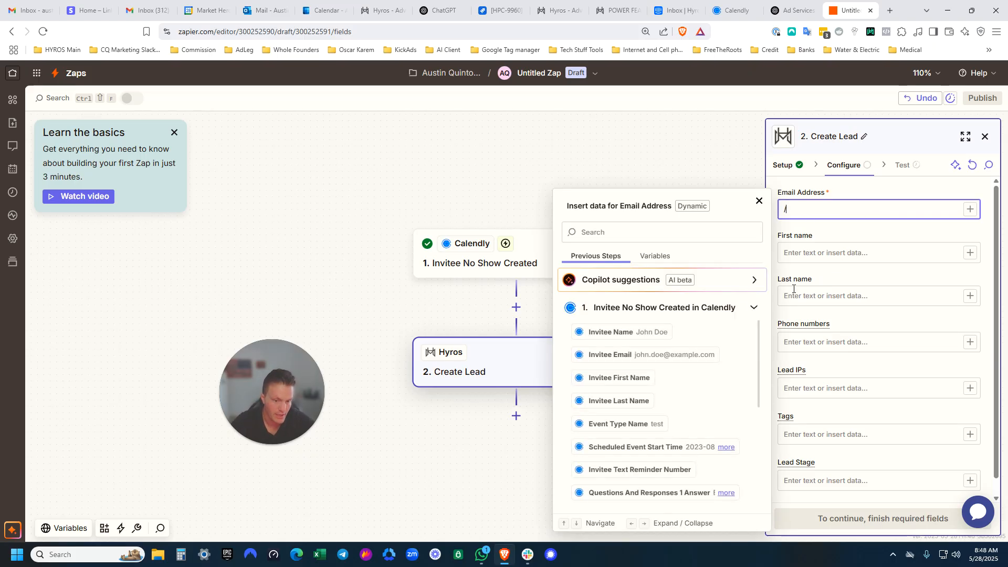
click(656, 359)
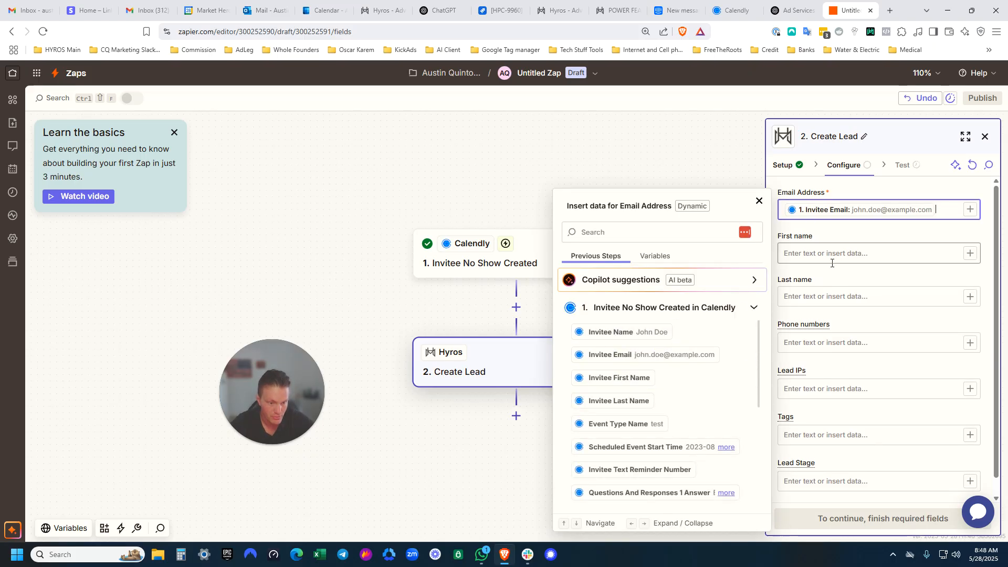
click(823, 251)
text(/)
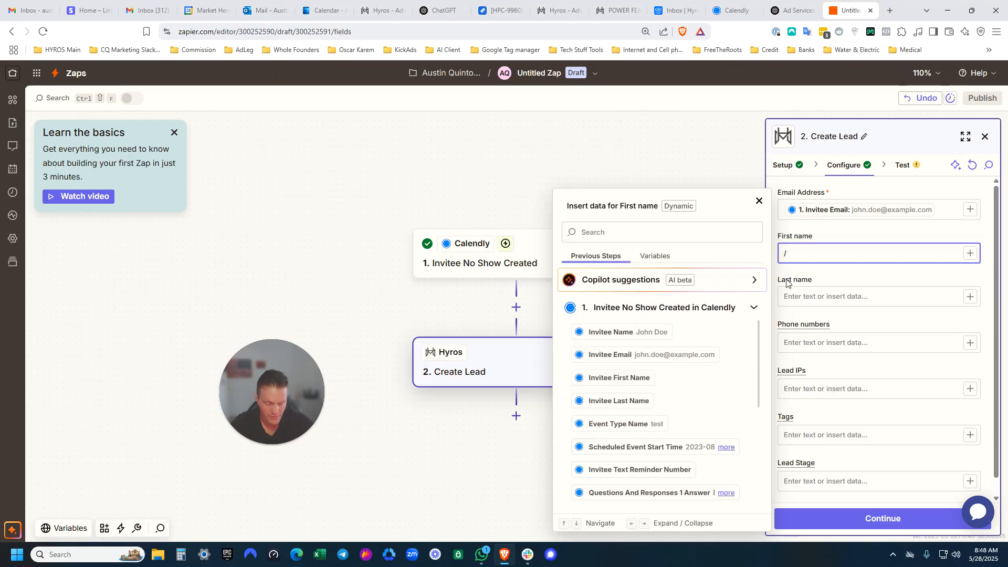
key(BackSpace)
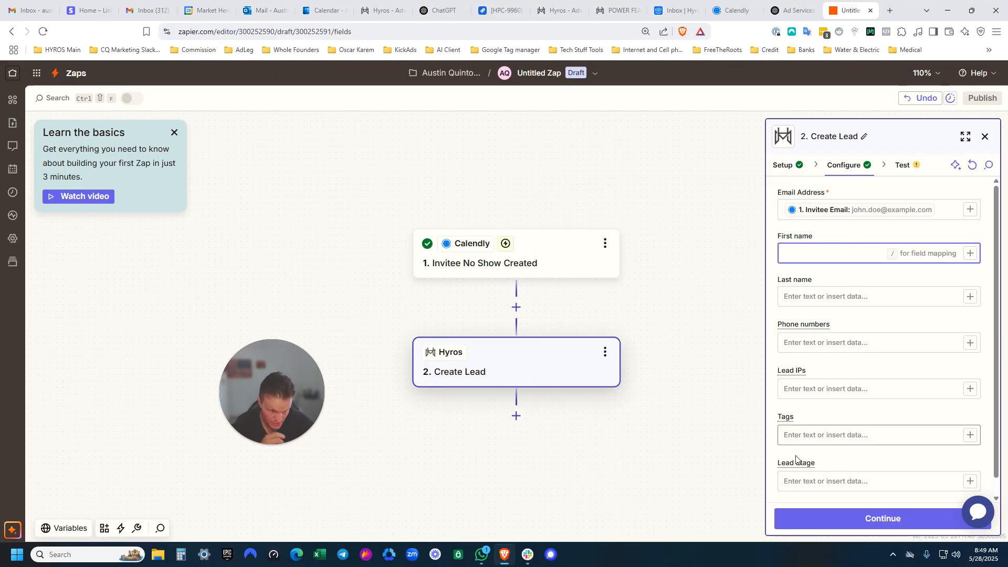
Step: Set the Lead Stage to Canceled and review the Create Lead step's test data and configured fields
click(814, 481)
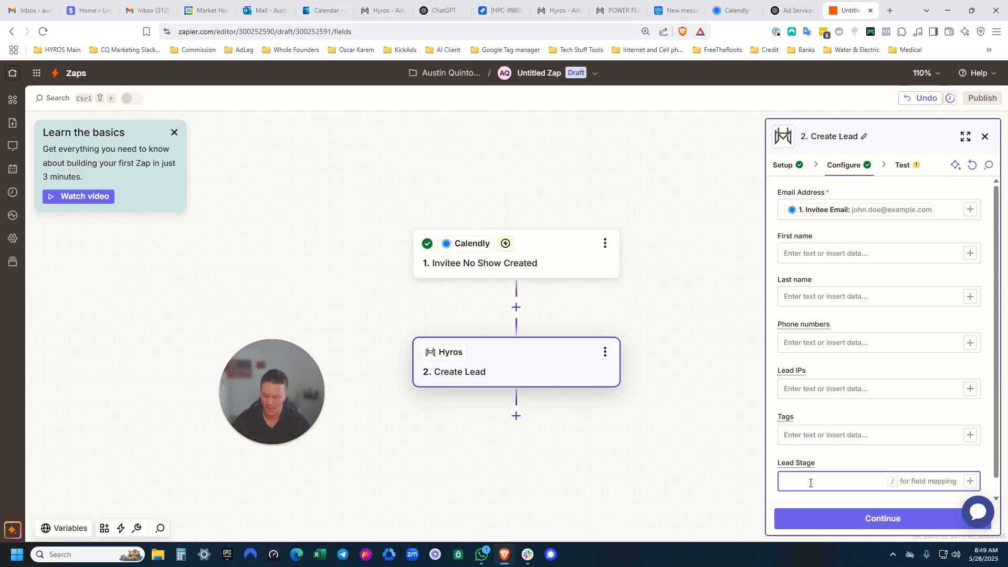
text(Can)
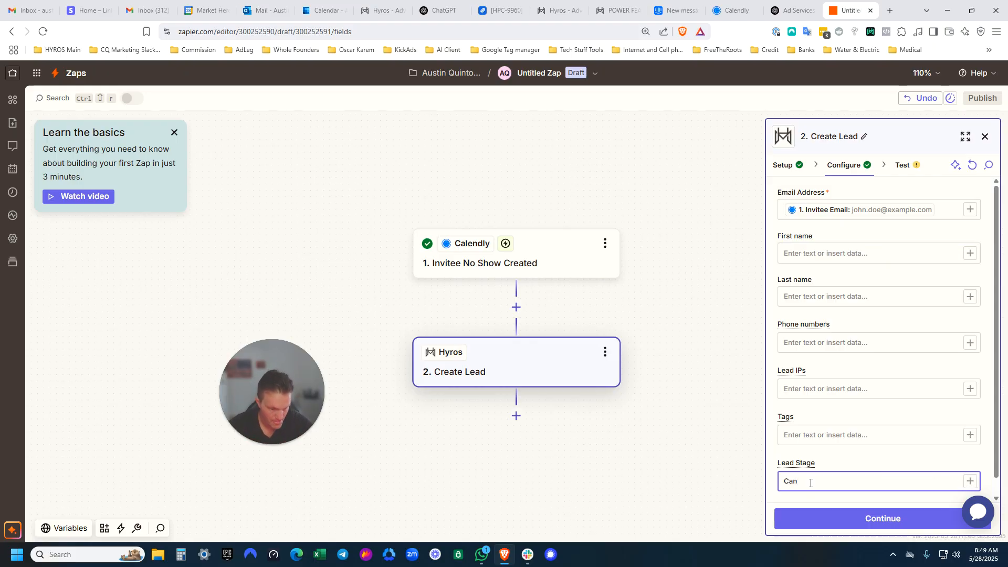
key(BackSpace)
key(BackSpace)
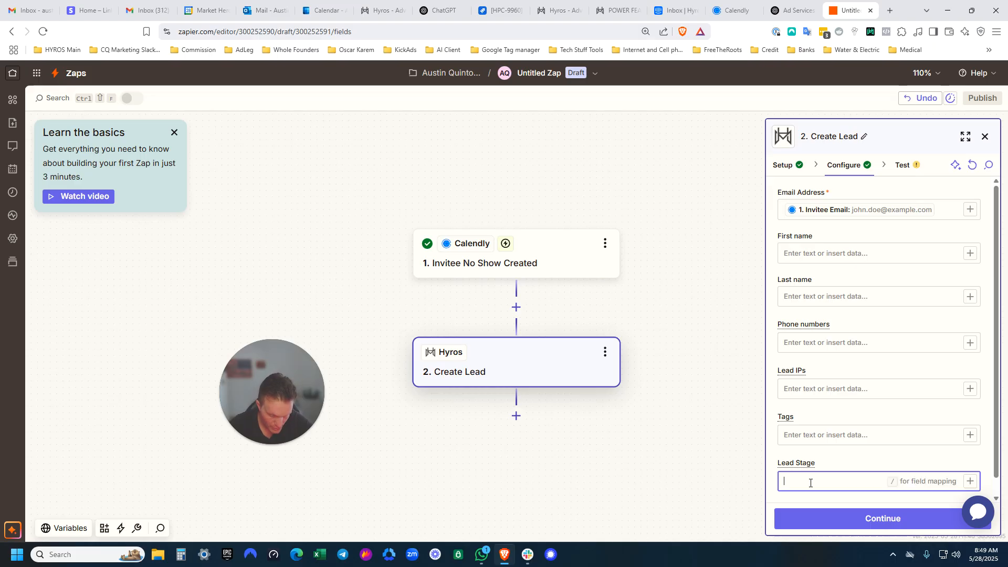
text(Canceled)
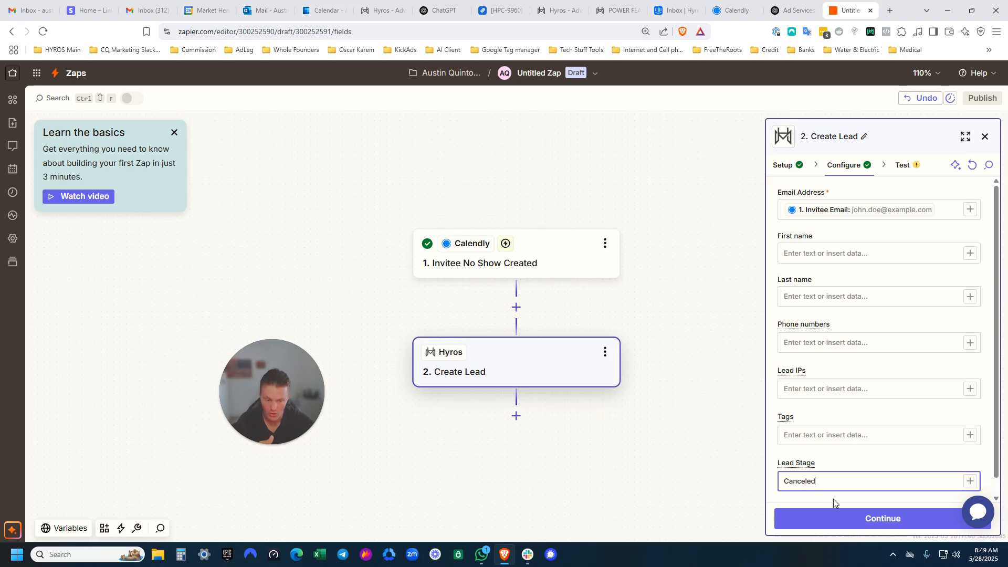
scroll(887, 382, down, 1)
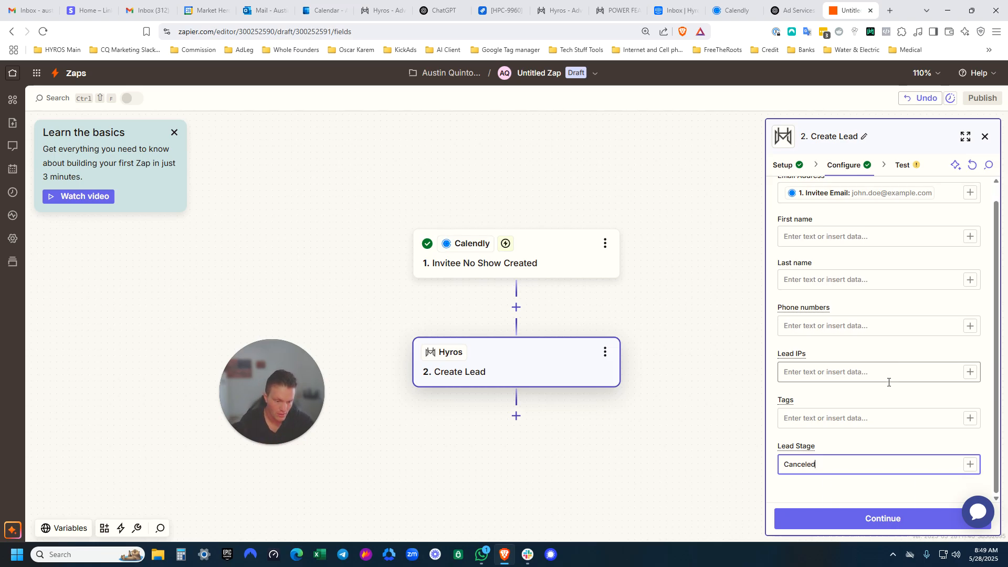
click(902, 519)
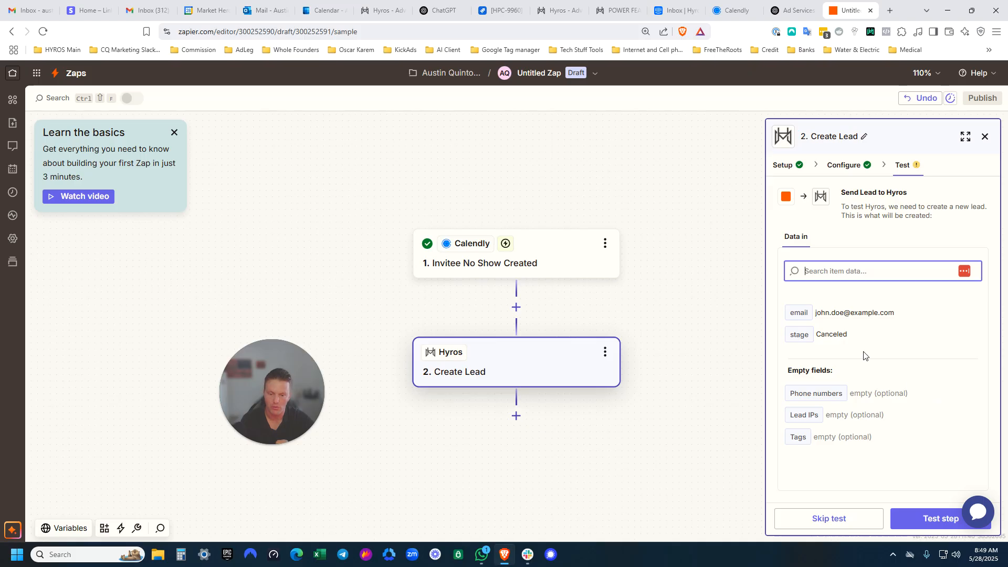
click(840, 166)
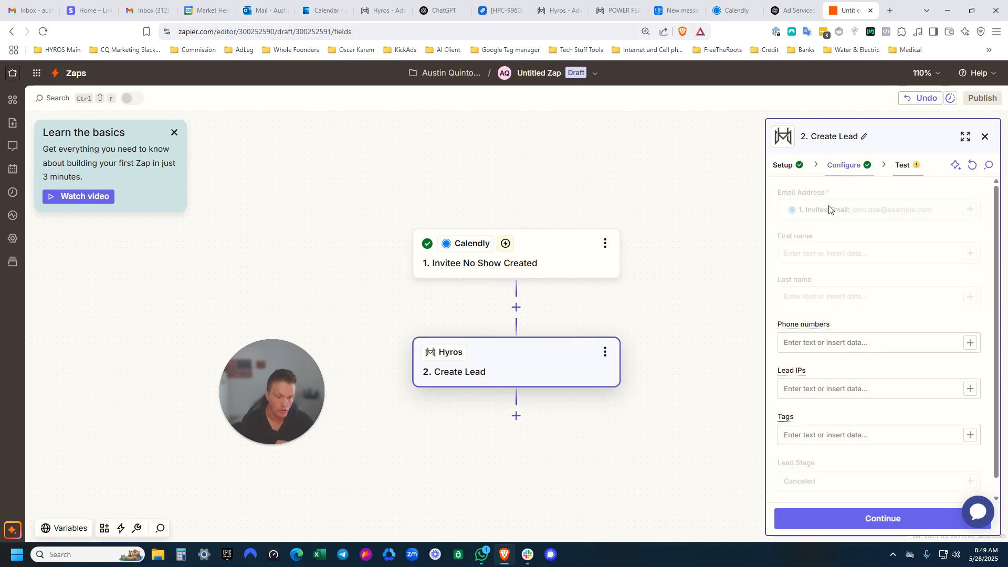
scroll(824, 450, down, 1)
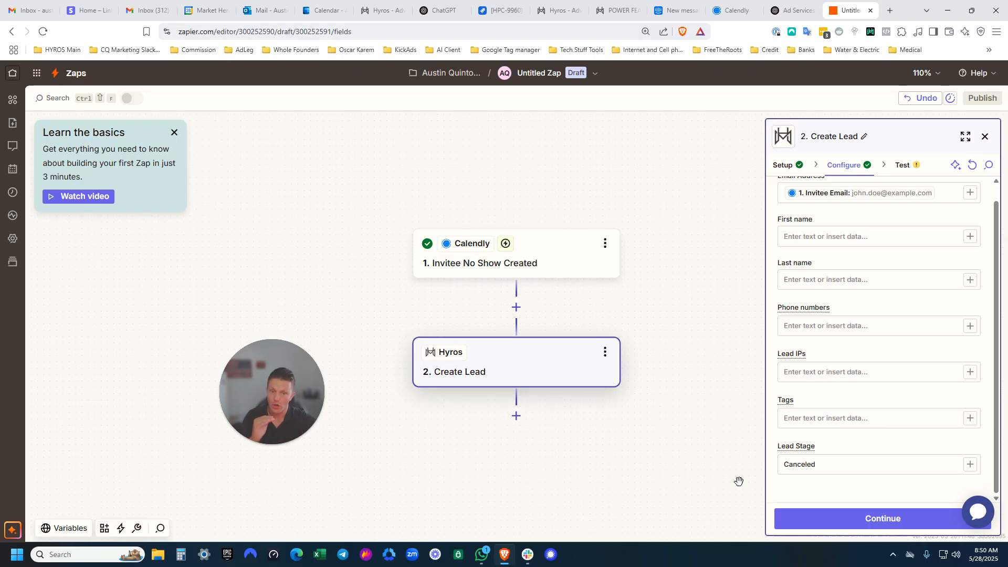
Step: Switch to the Hyros dashboard and open the metric selection in the Sales widget's settings
click(370, 5)
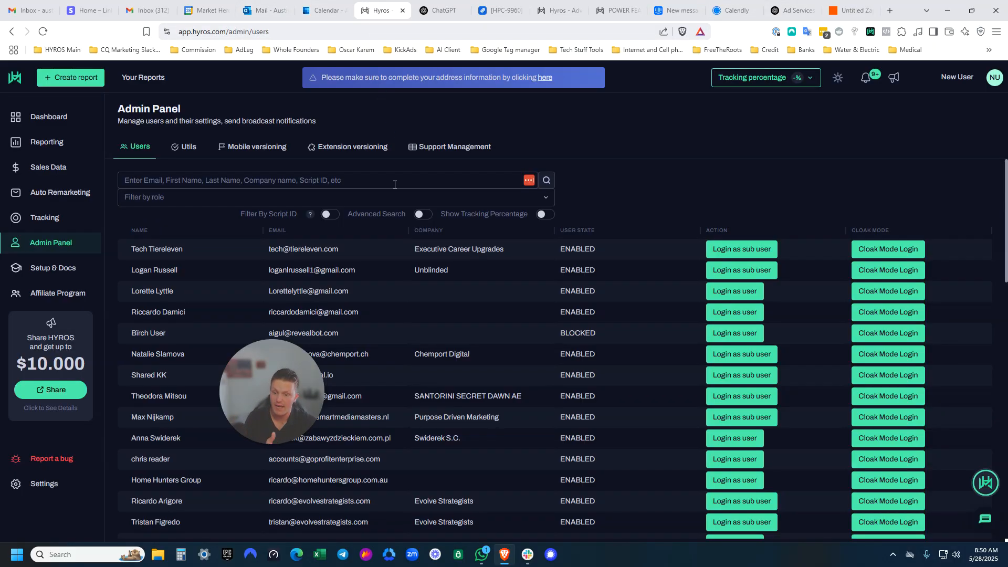
click(63, 120)
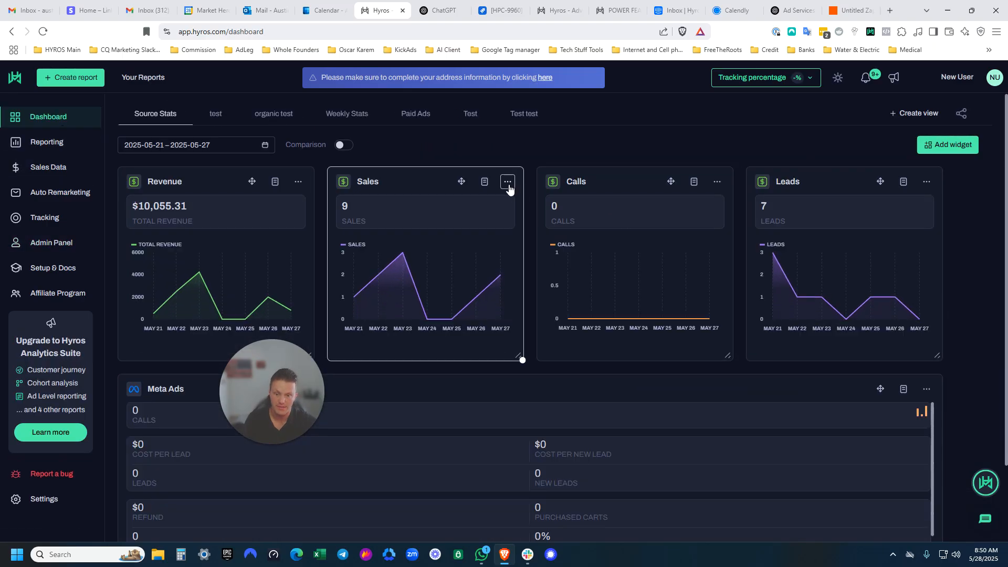
click(507, 181)
click(499, 203)
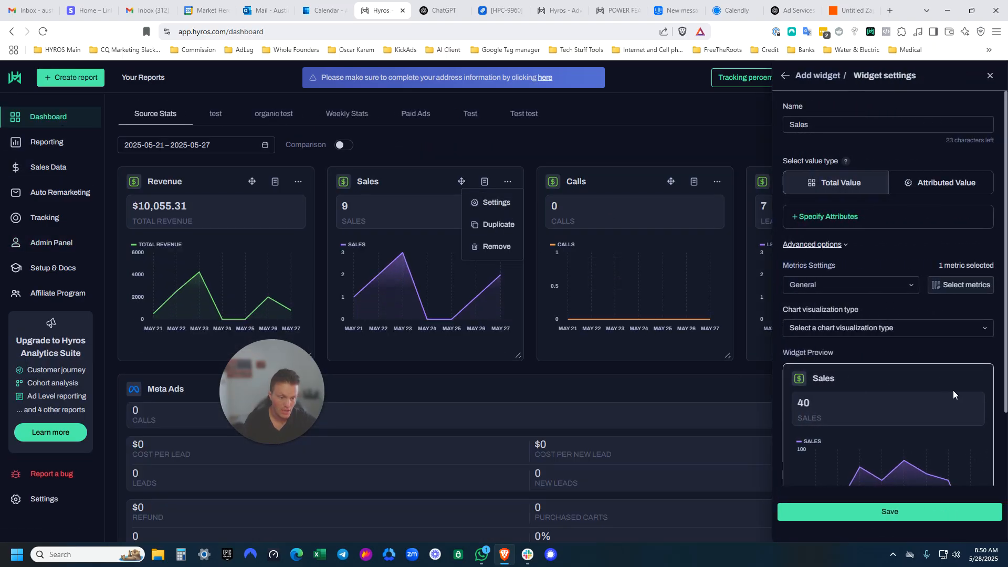
scroll(918, 362, down, 2)
scroll(918, 358, up, 2)
click(958, 287)
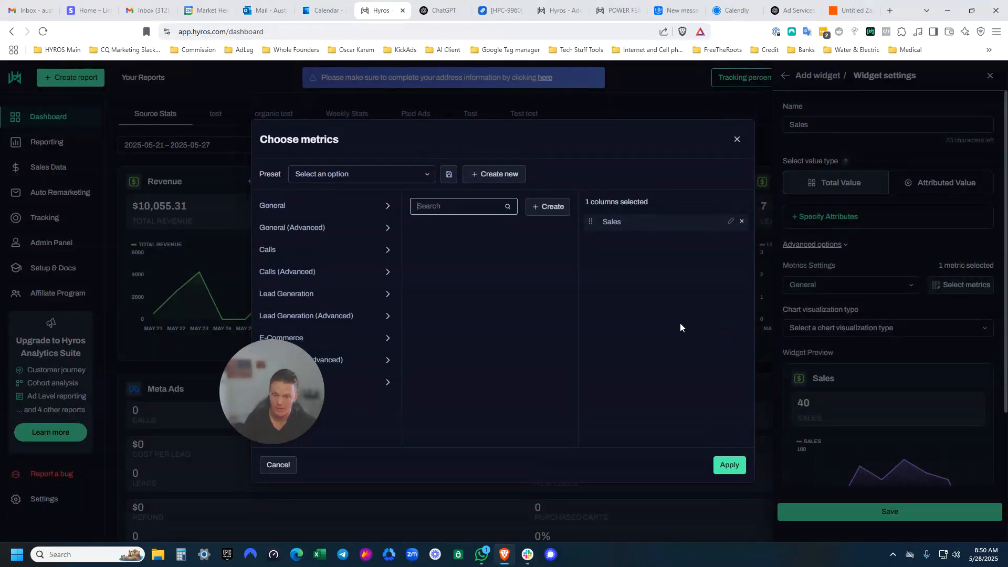
Step: Start a custom formula metric and begin its formula with Cost divided by
click(534, 205)
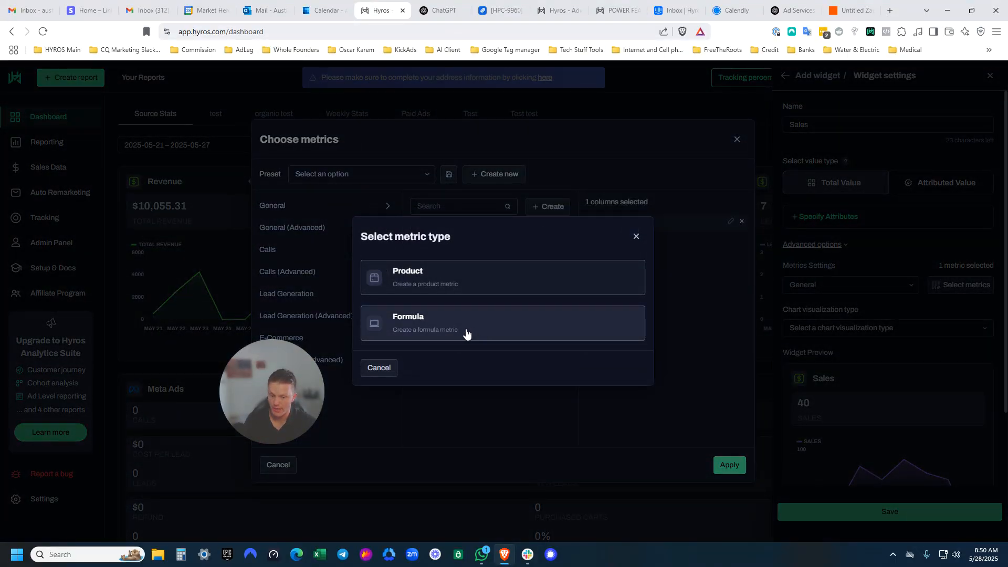
click(466, 334)
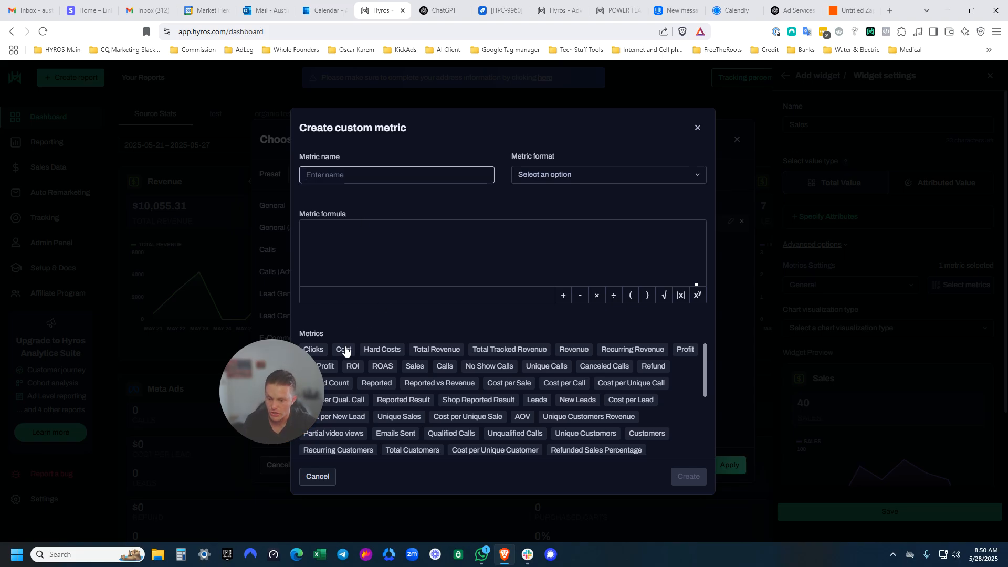
click(362, 244)
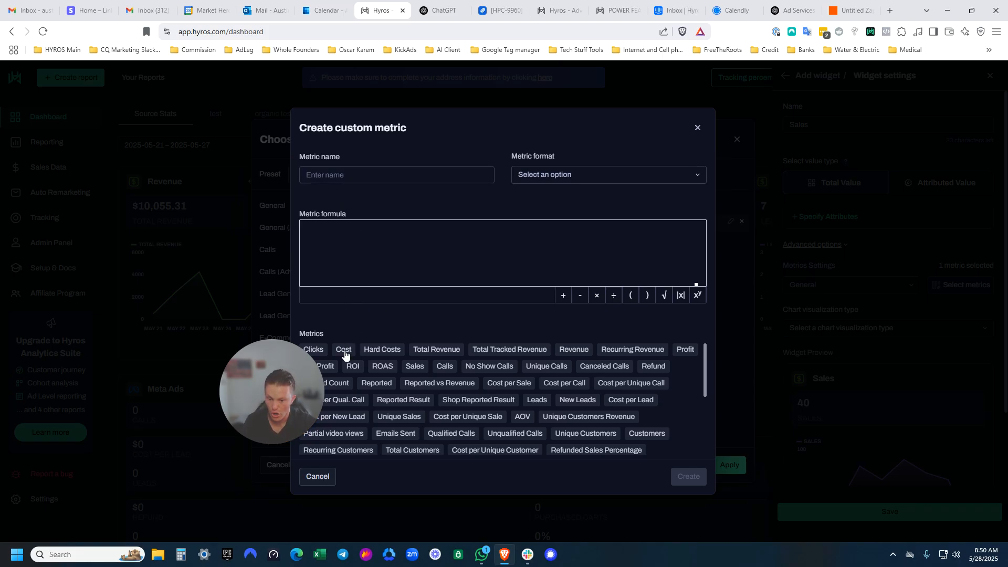
click(344, 352)
click(610, 295)
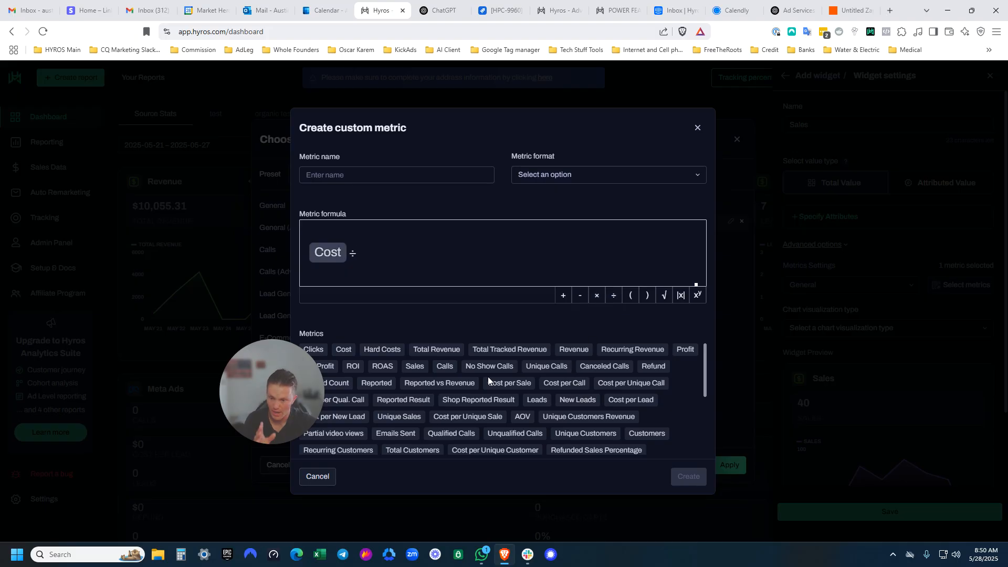